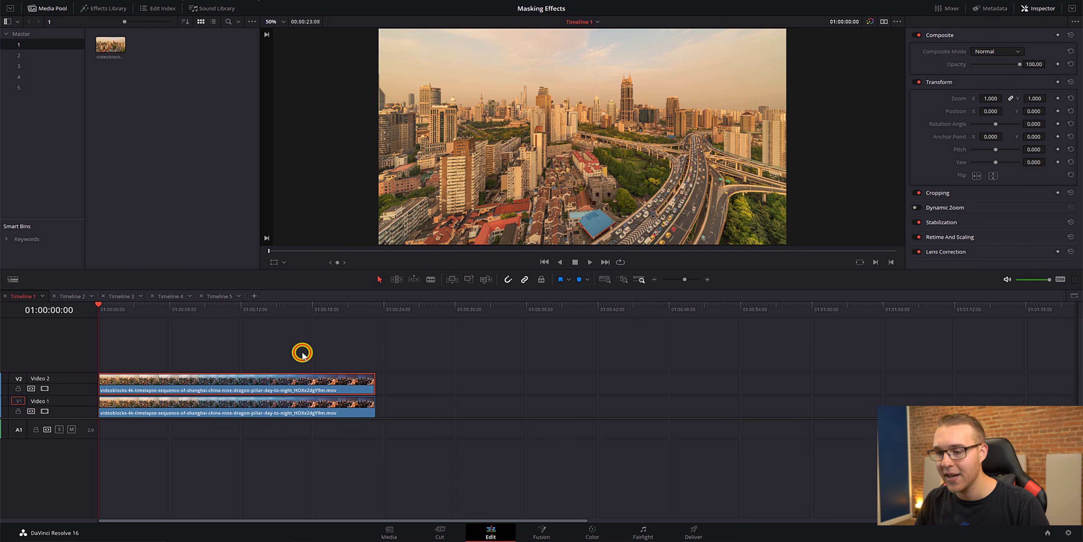
# Compare the reversed clip on Video 2 with the original on Video 1 by scrubbing with the upper track shown and hidden
pyautogui.click(40, 377)
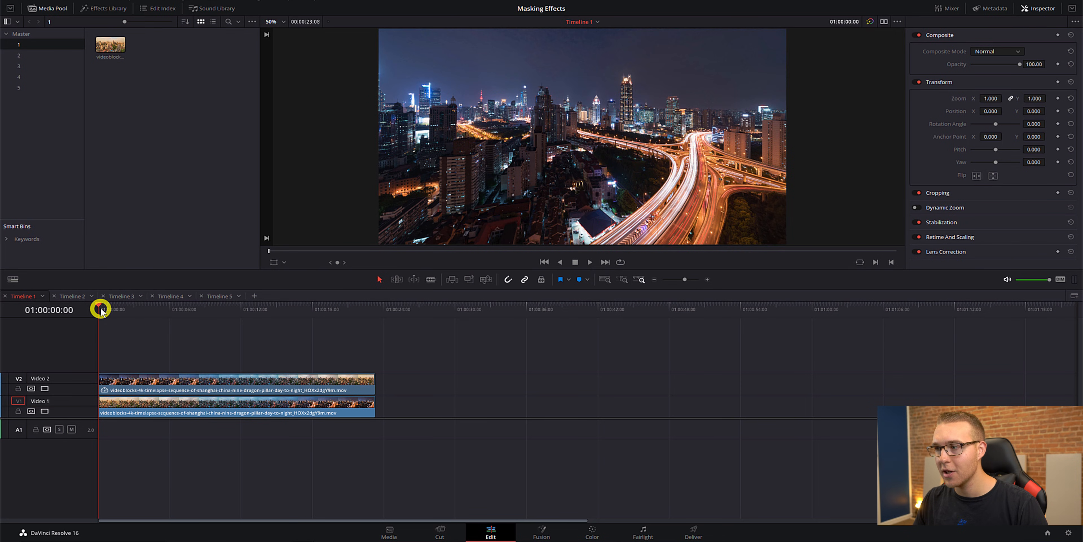
pyautogui.moveTo(99, 305); pyautogui.dragTo(311, 322)
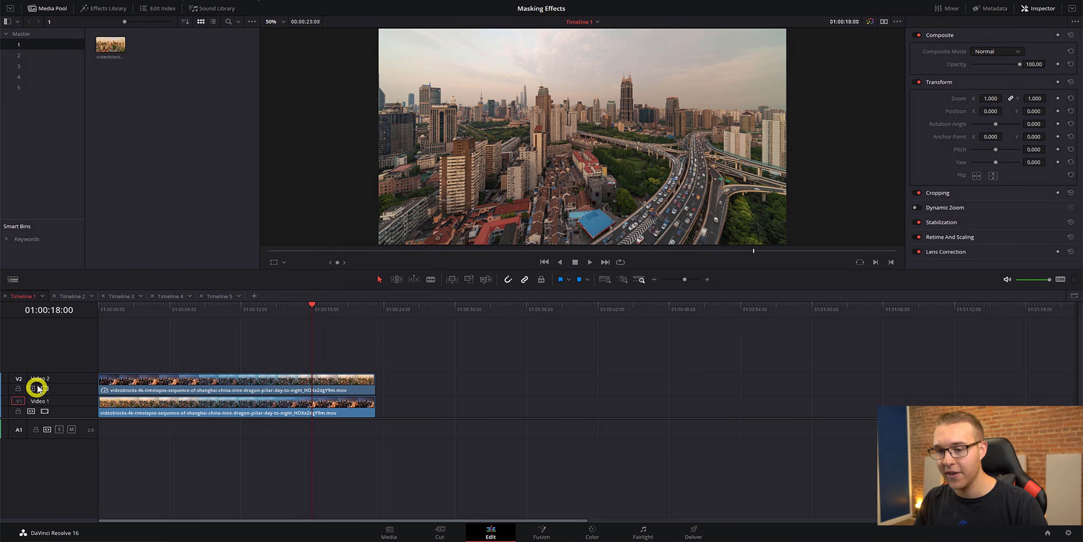
pyautogui.click(45, 389)
pyautogui.moveTo(127, 312); pyautogui.dragTo(266, 312)
pyautogui.click(46, 388)
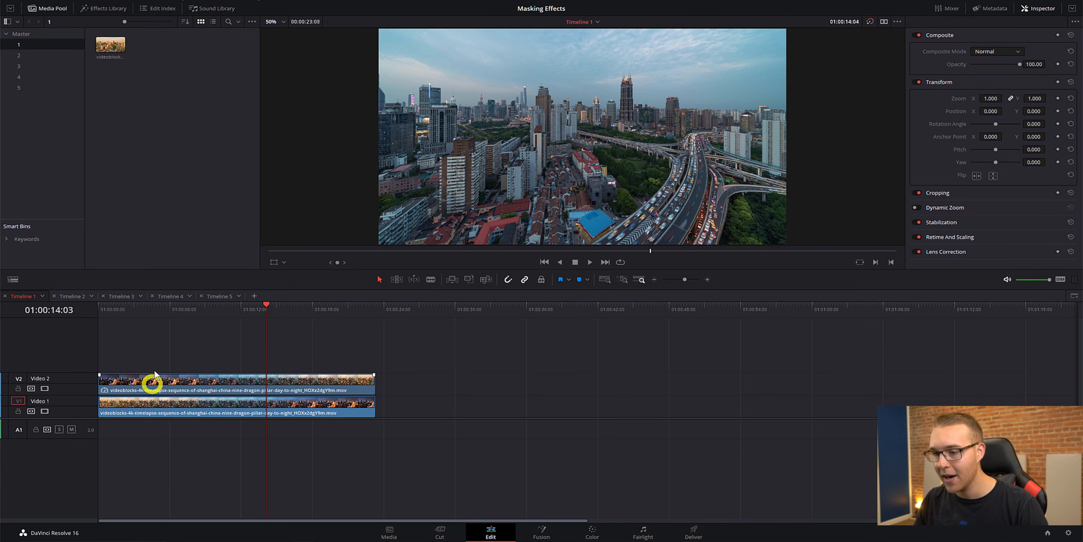
# Open the clip on the Color page and activate a freeform curve window on its node
pyautogui.click(596, 532)
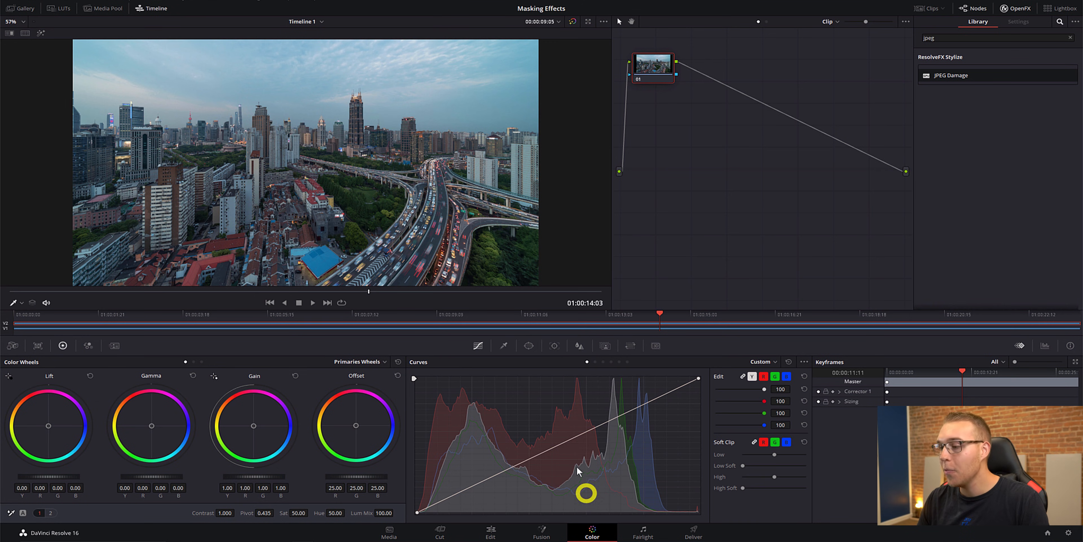
pyautogui.click(529, 346)
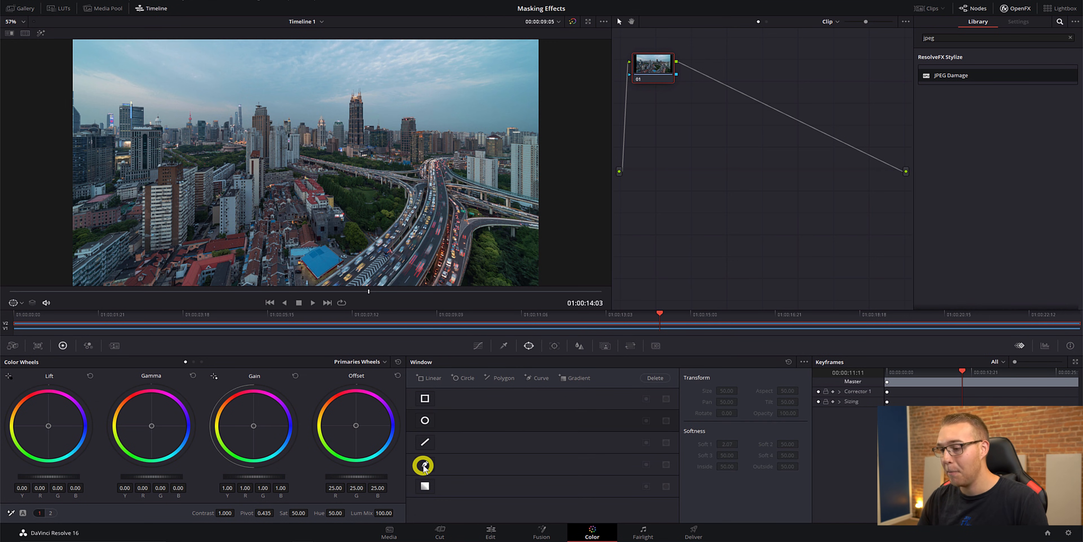
pyautogui.click(425, 465)
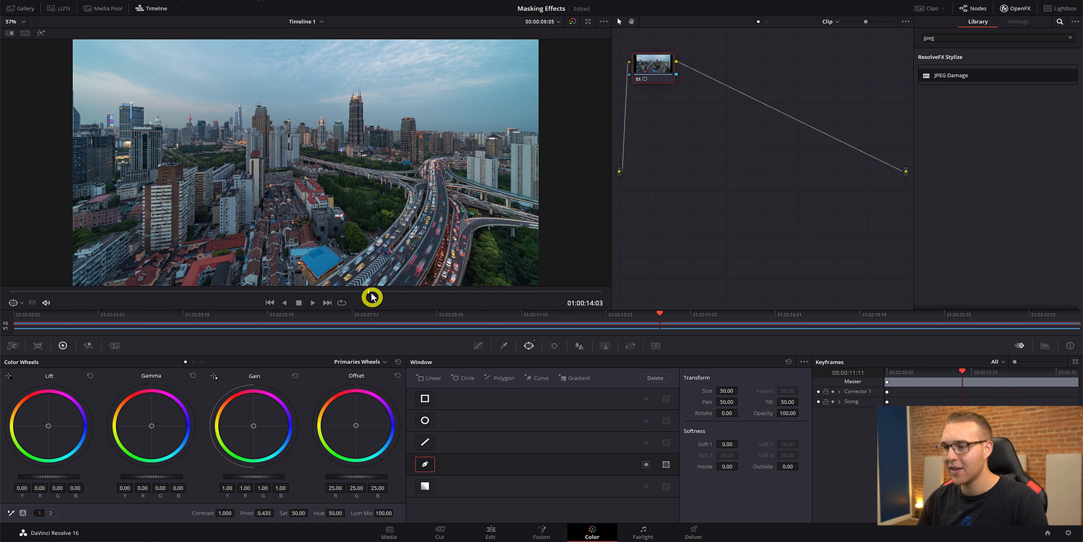
# Trace a closed curve window around the whole highway and its ramps, following the road edges point by point
pyautogui.moveTo(316, 285); pyautogui.dragTo(308, 252)
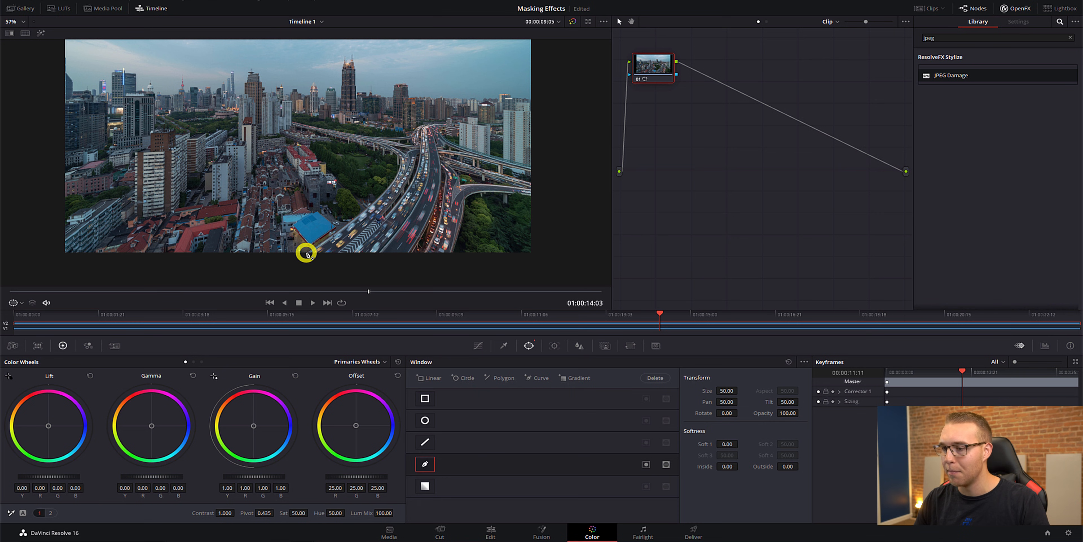
pyautogui.scroll(2, 306, 253)
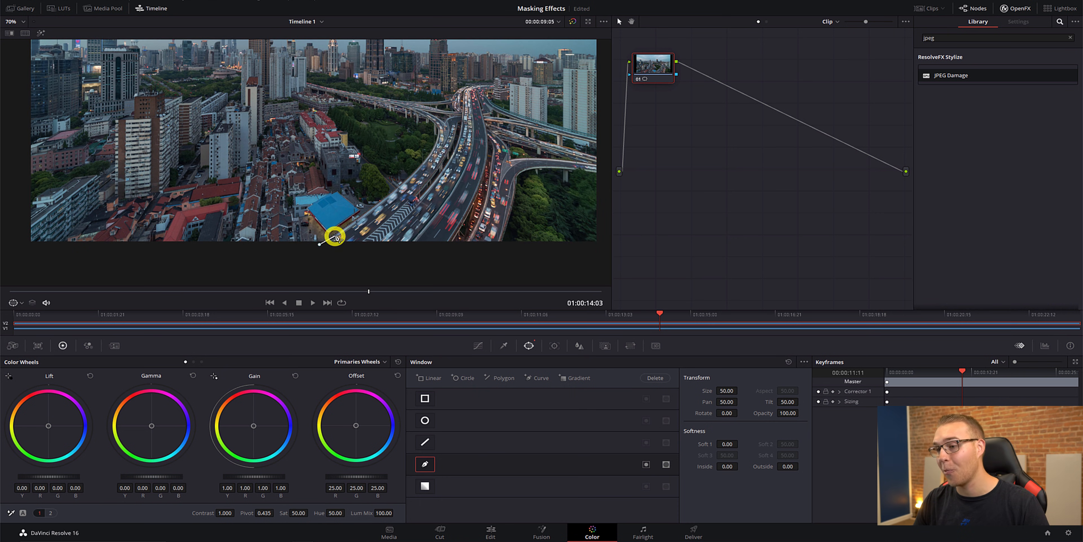
pyautogui.click(353, 223)
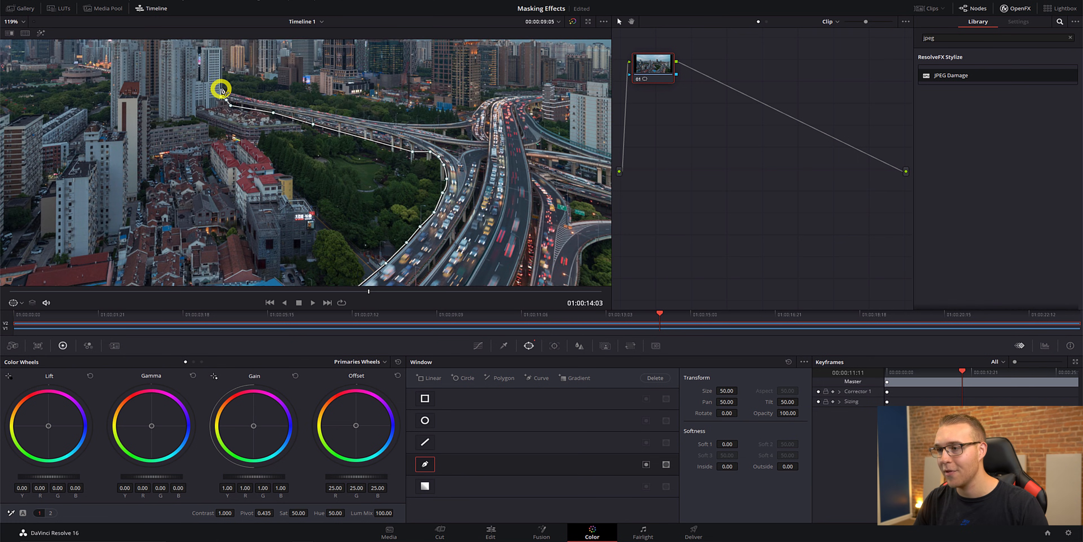
pyautogui.click(296, 174)
pyautogui.click(415, 121)
pyautogui.click(483, 128)
pyautogui.click(512, 142)
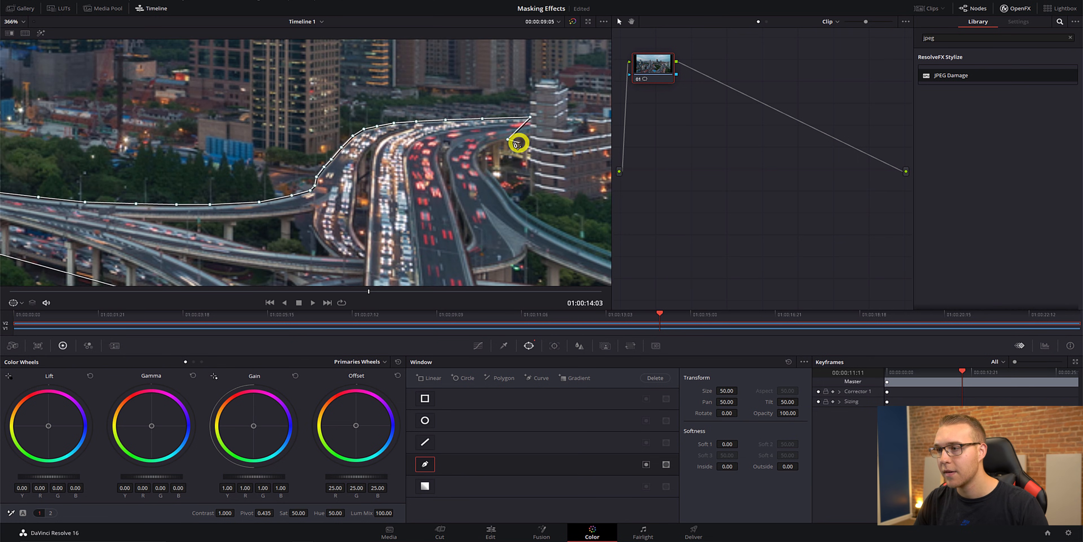
pyautogui.scroll(4, 517, 143)
pyautogui.click(375, 127)
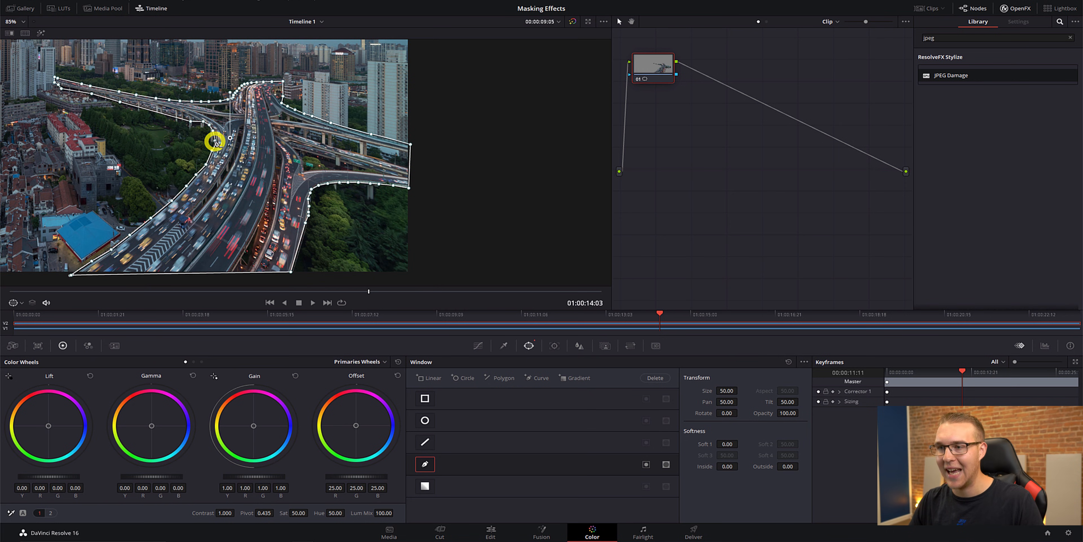
pyautogui.scroll(5, 216, 142)
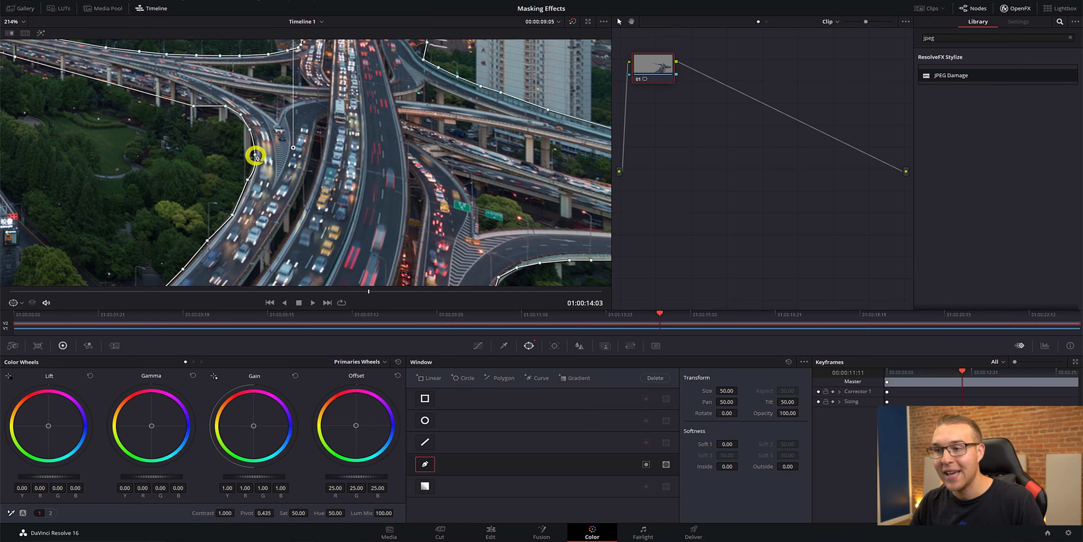
pyautogui.scroll(-2, 256, 157)
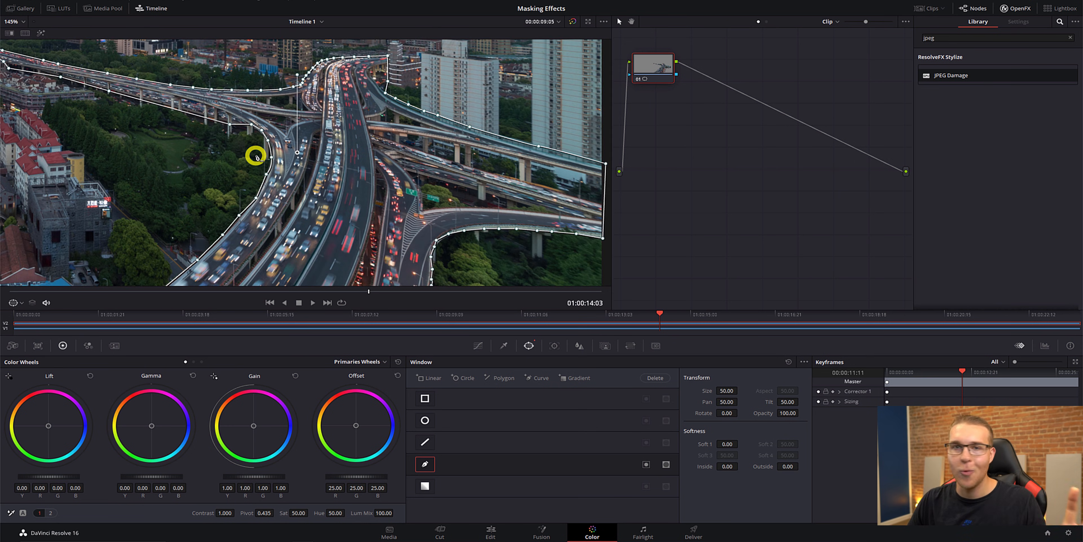
pyautogui.scroll(-4, 255, 156)
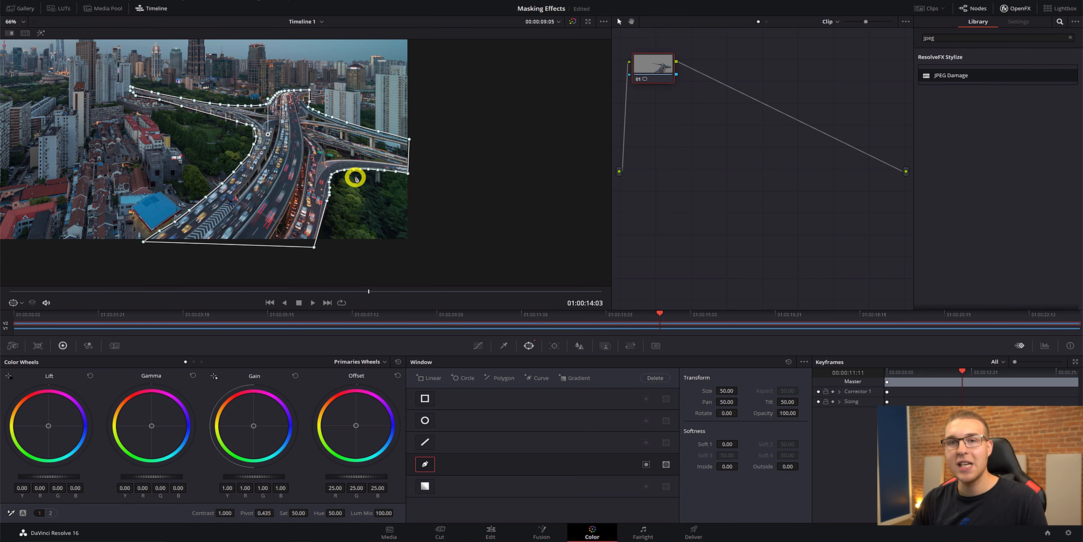
# Add an alpha output to the node graph and connect the masked node's alpha to it
pyautogui.rightClick(767, 174)
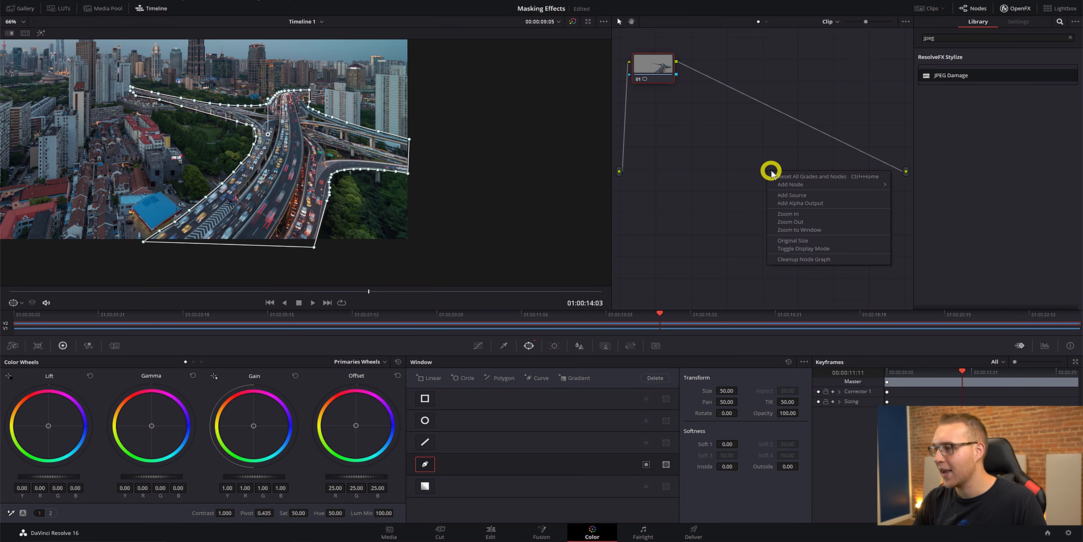
pyautogui.click(793, 203)
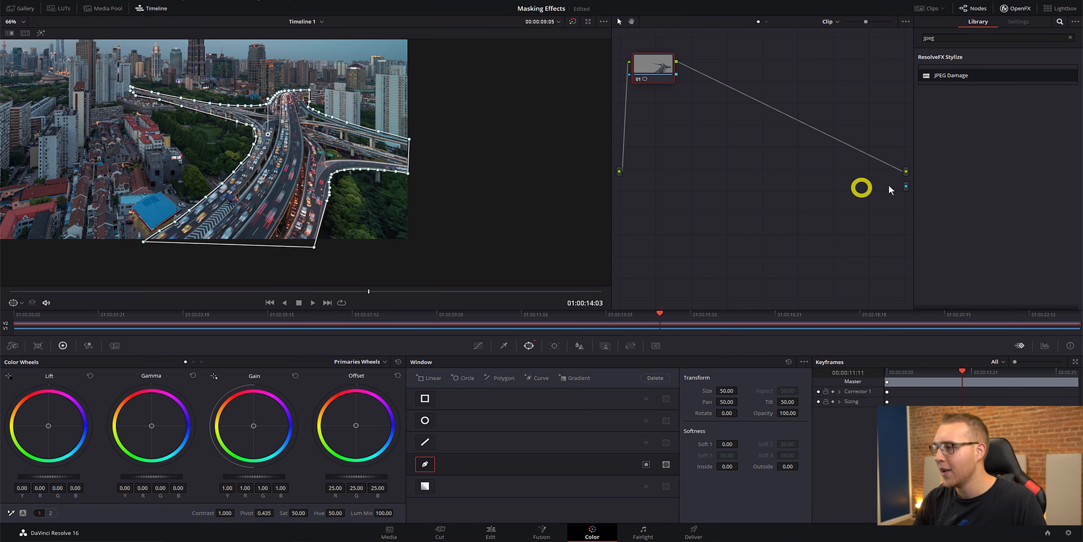
pyautogui.moveTo(904, 189); pyautogui.dragTo(676, 74)
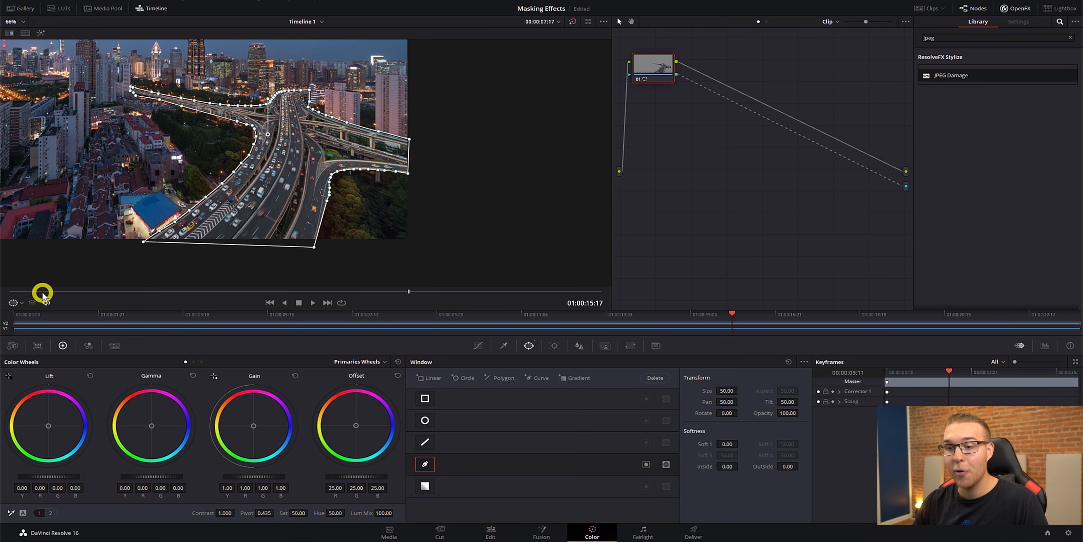
# Check how the masked highway blends with the layer below at the clip's start and around 01:00:05:18
pyautogui.moveTo(40, 292); pyautogui.dragTo(7, 293)
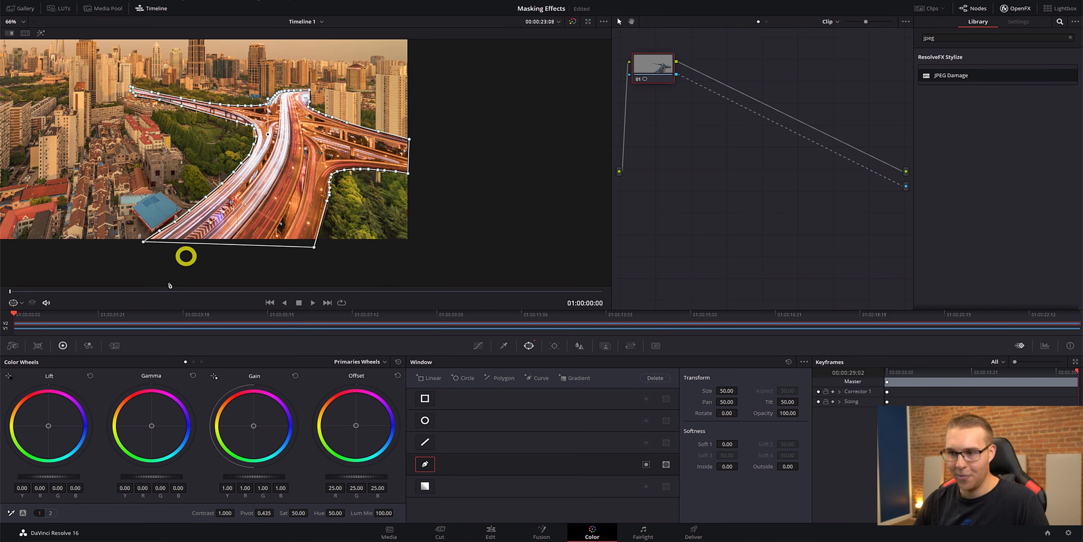
pyautogui.click(156, 291)
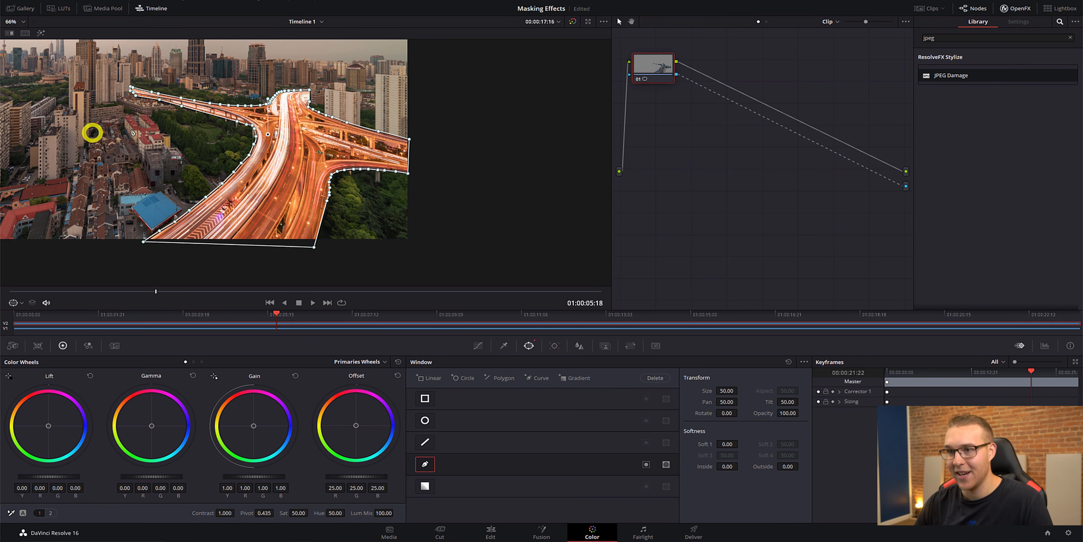
pyautogui.moveTo(139, 124); pyautogui.dragTo(175, 143)
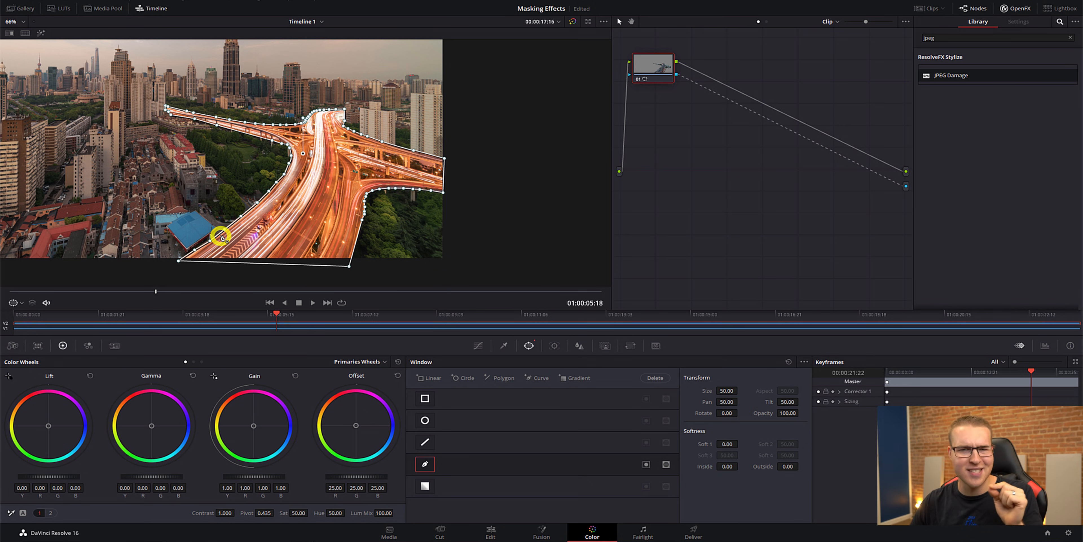
# Turn off the on-screen window outline and increase the highway mask's Soft 1 value to soften its edge
pyautogui.click(22, 303)
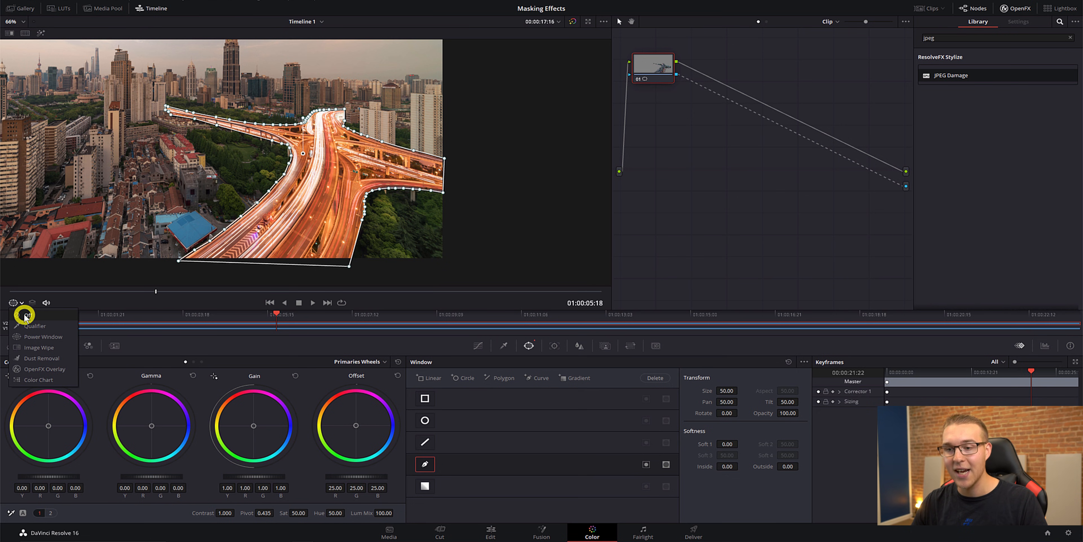
pyautogui.click(26, 316)
pyautogui.scroll(3, 153, 286)
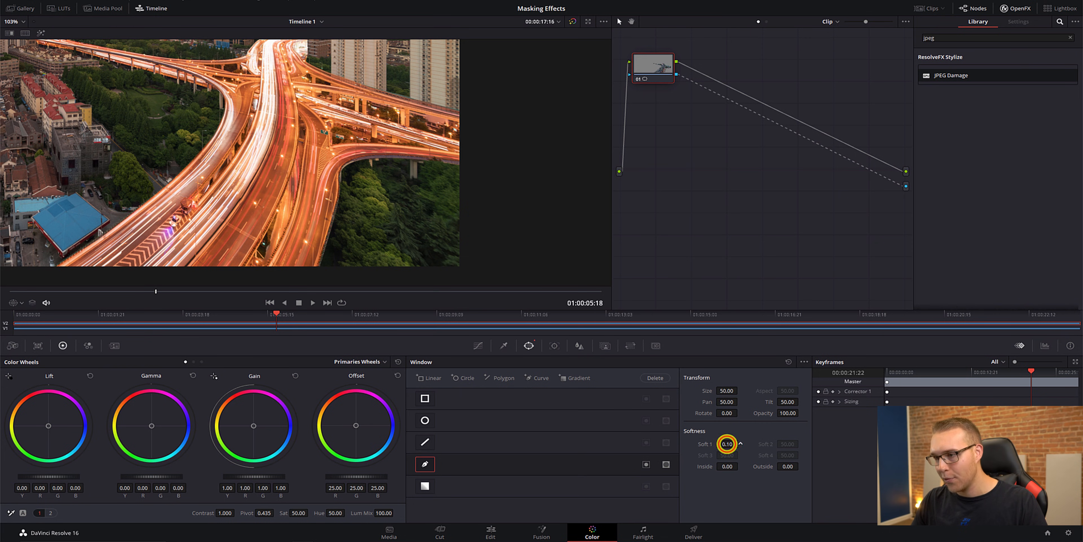
pyautogui.moveTo(727, 444); pyautogui.dragTo(757, 442)
pyautogui.scroll(-3, 387, 216)
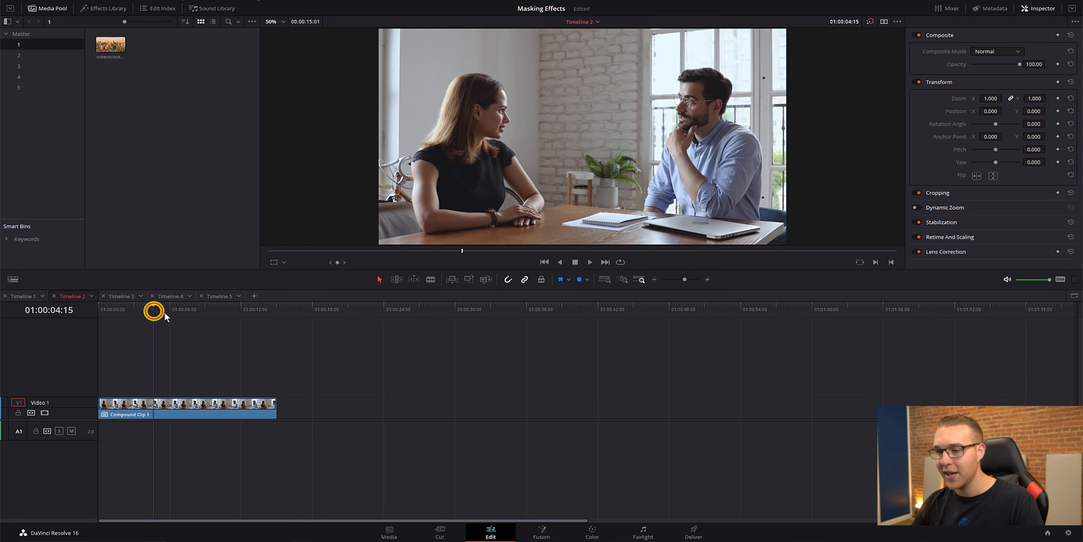
# On the Color page, fit a circle window around the man's face with size about 34.29 and aspect about 34.32
pyautogui.click(599, 530)
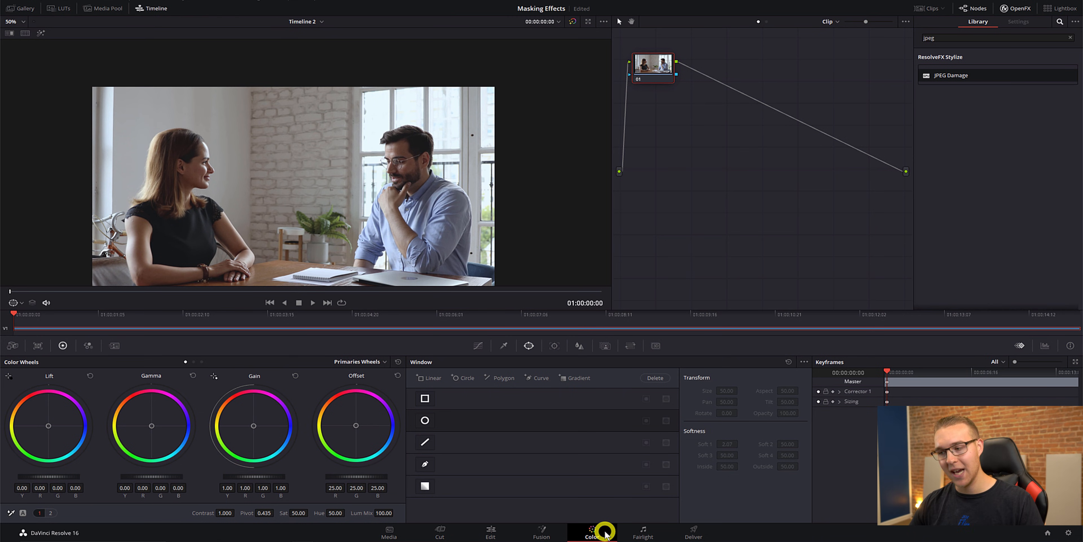
pyautogui.click(425, 421)
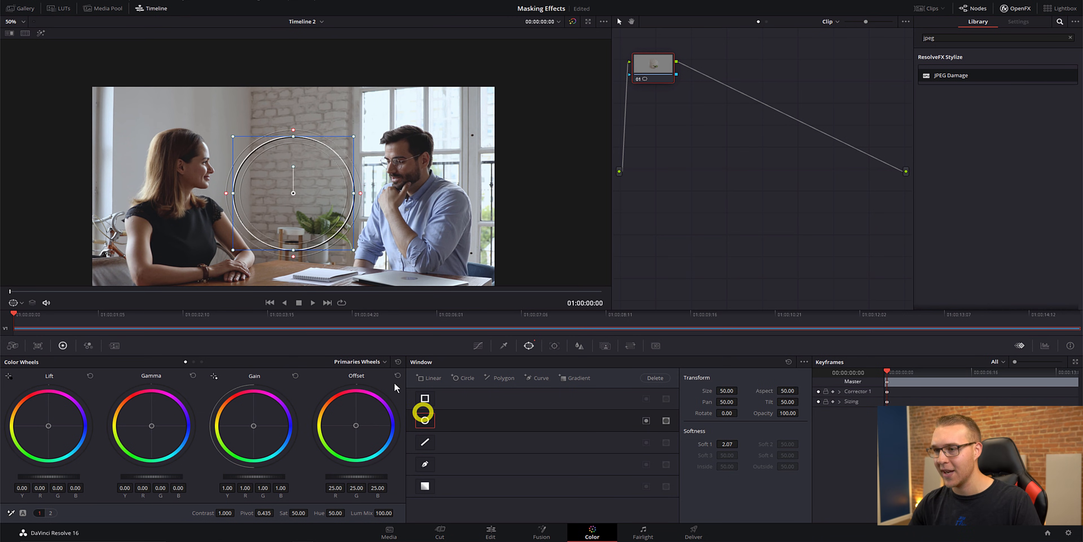
pyautogui.moveTo(293, 201); pyautogui.dragTo(400, 165)
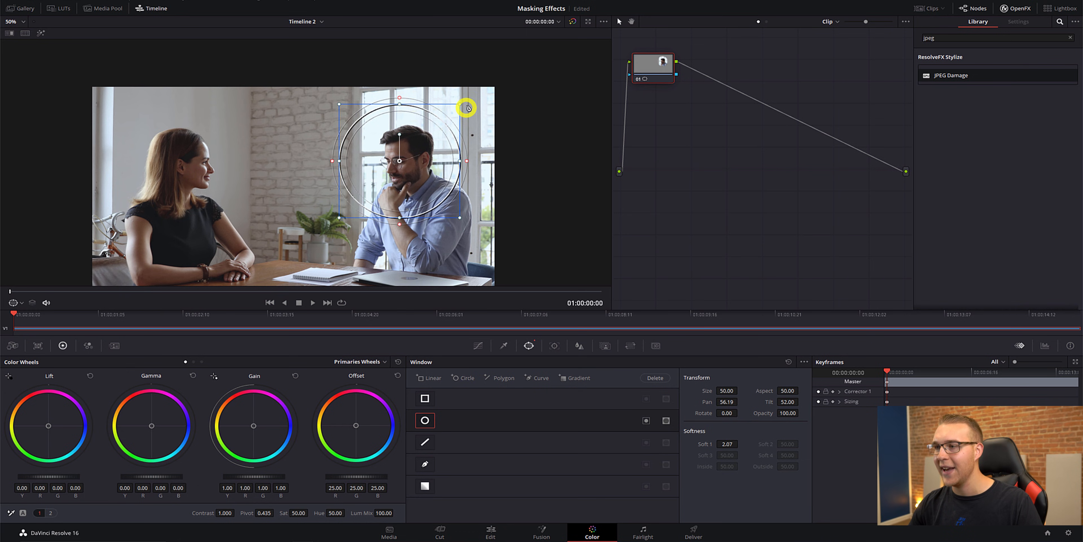
pyautogui.moveTo(459, 106); pyautogui.dragTo(429, 128)
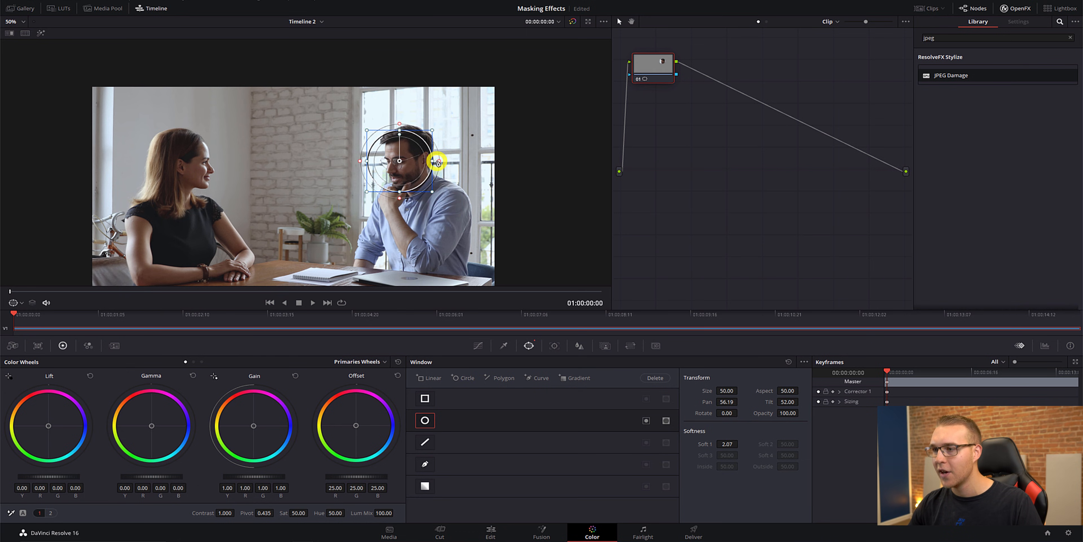
pyautogui.moveTo(432, 164); pyautogui.dragTo(424, 161)
pyautogui.moveTo(402, 160); pyautogui.dragTo(401, 159)
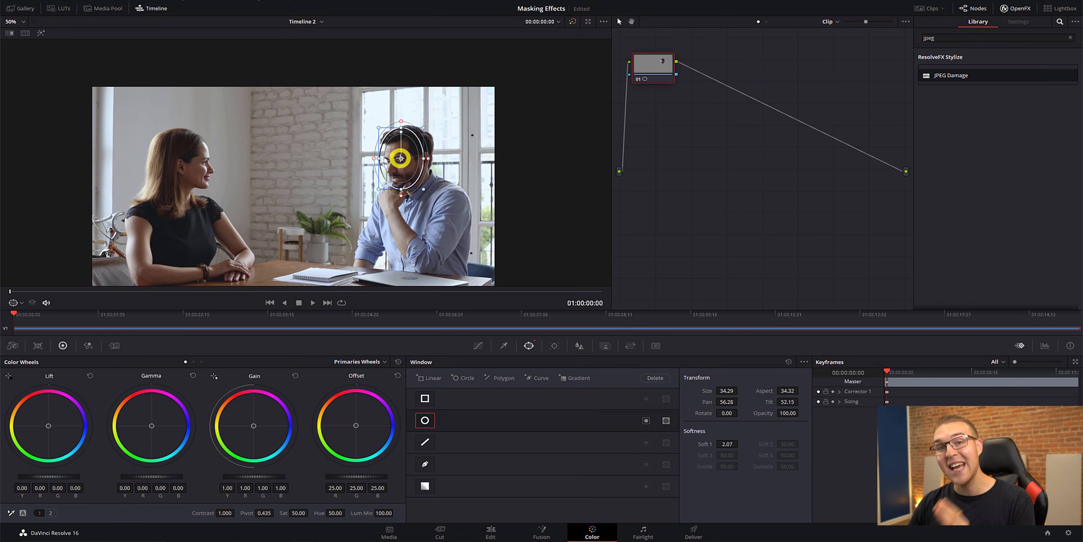
# Track the face window forward through the clip and review the tracked motion at an earlier frame
pyautogui.click(555, 346)
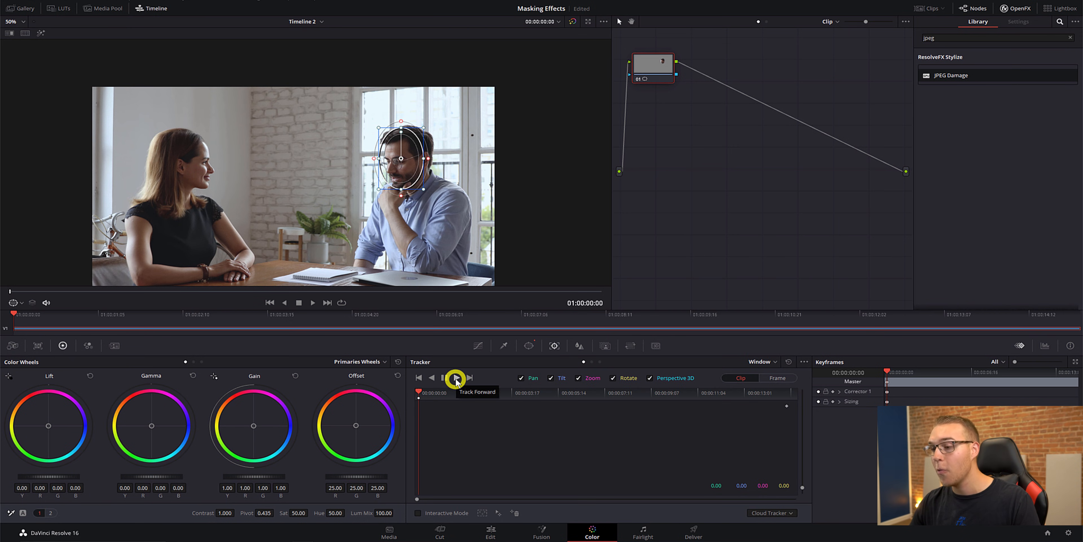
pyautogui.click(457, 379)
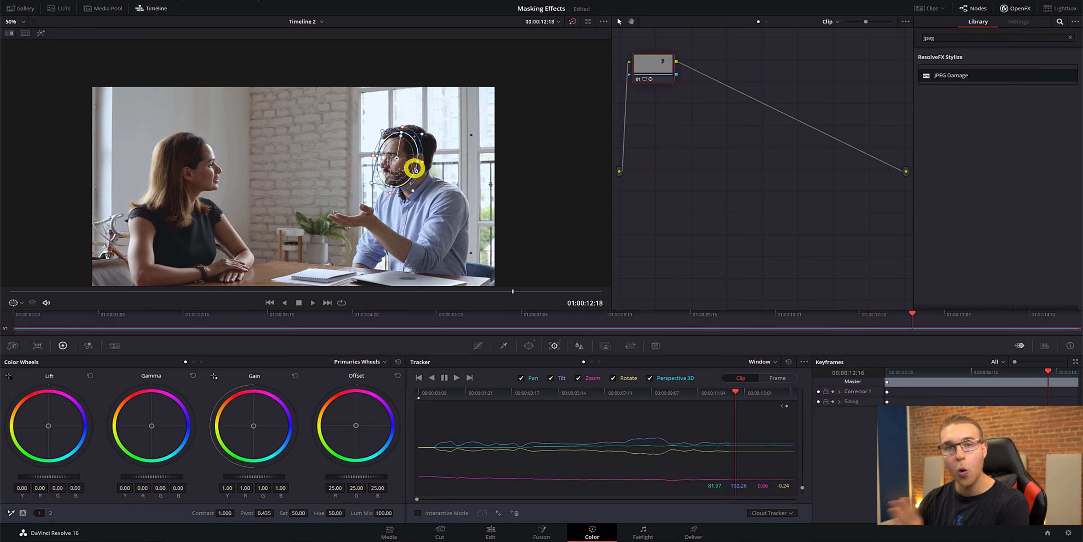
pyautogui.click(440, 394)
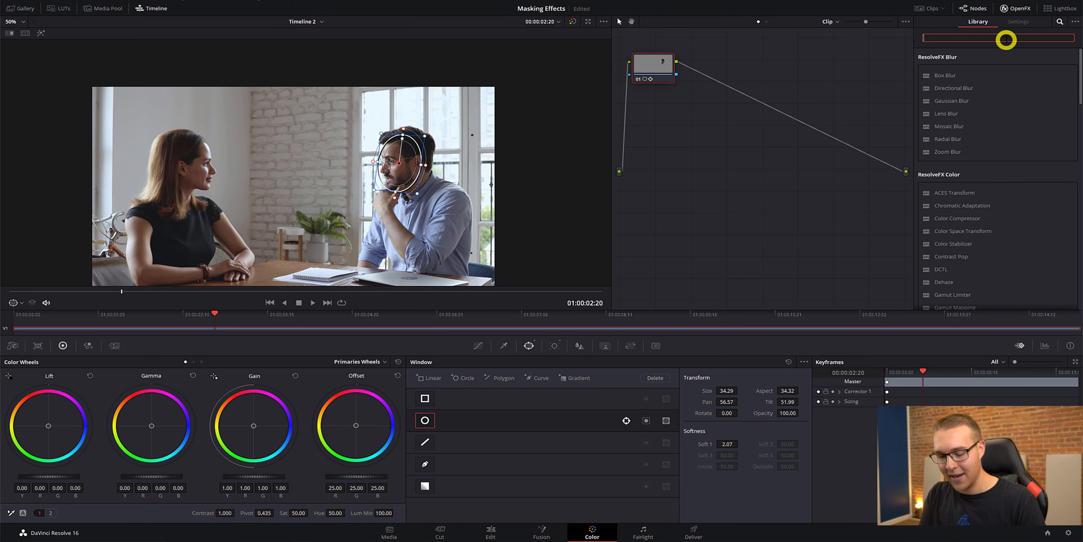
# Apply JPEG Damage to the face-masked node, set Quality to about 66.7 and Resolution to about 12.54, and play the clip back
pyautogui.write('jpe')
pyautogui.moveTo(986, 75); pyautogui.dragTo(656, 68)
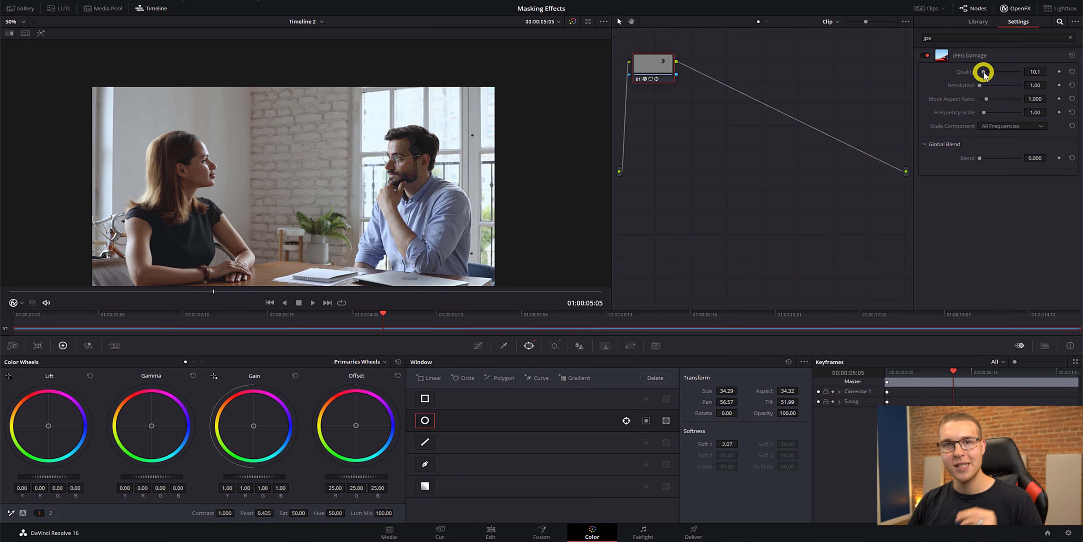
pyautogui.moveTo(984, 74); pyautogui.dragTo(1008, 76)
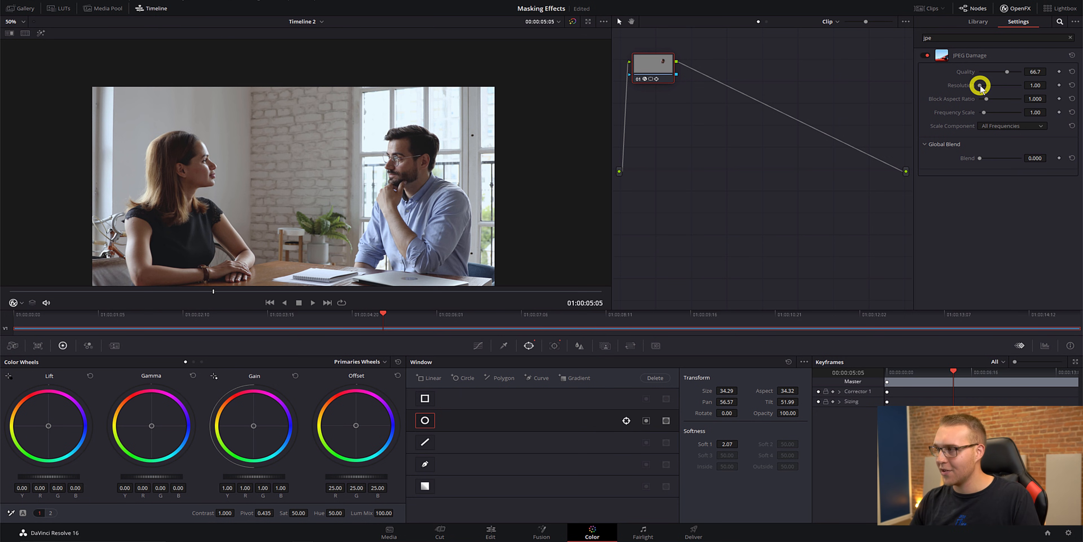
pyautogui.moveTo(987, 86); pyautogui.dragTo(997, 89)
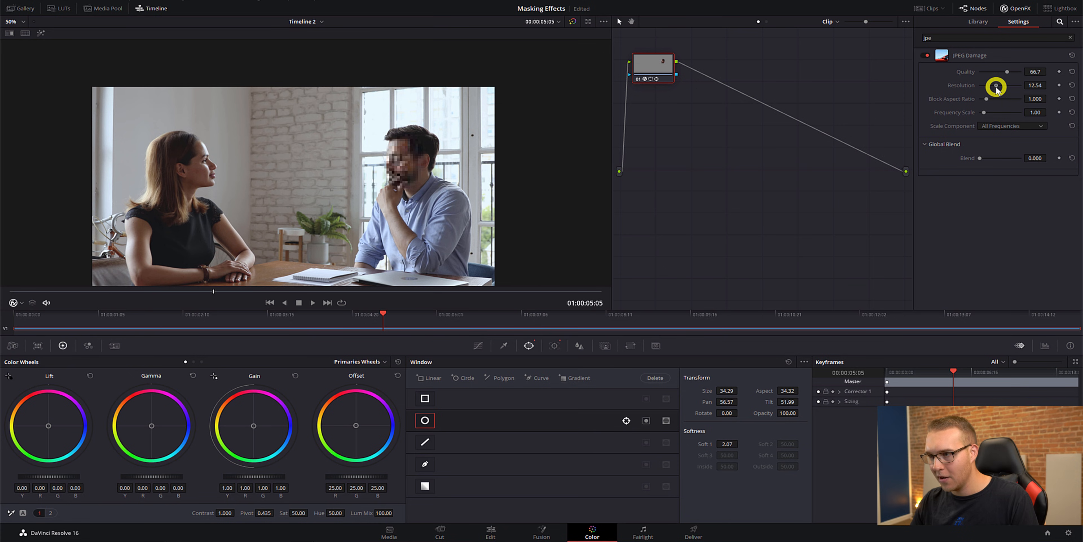
pyautogui.press('space')
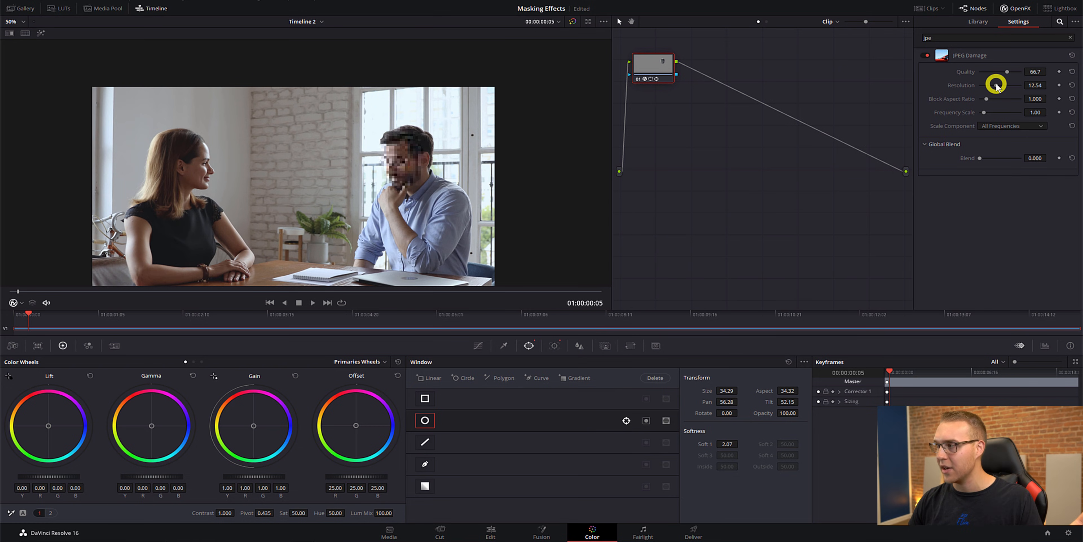
# Raise the JPEG Damage Resolution to about 16.09 and play back the pixelated face
pyautogui.moveTo(997, 87); pyautogui.dragTo(1001, 86)
pyautogui.press('space')
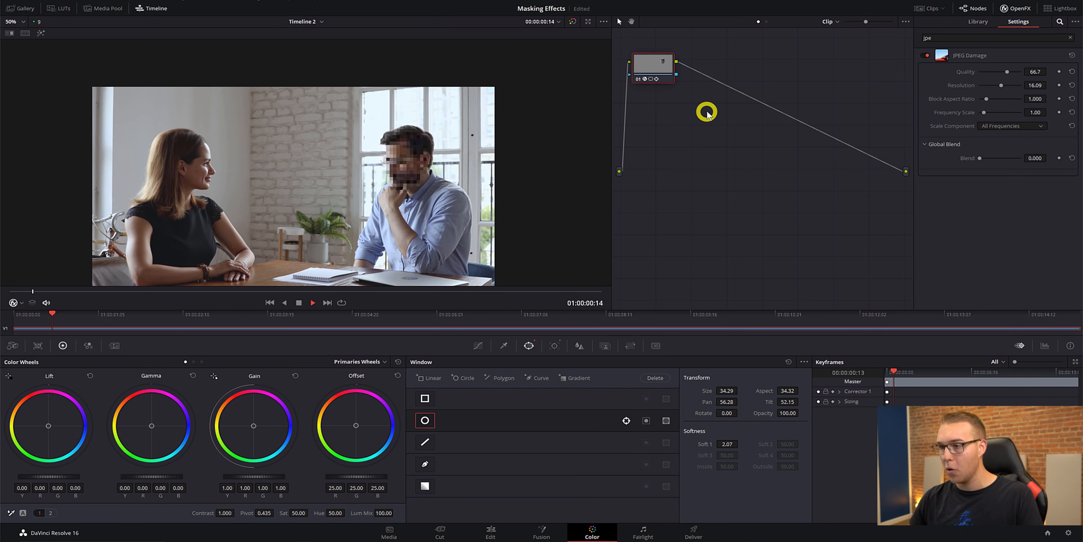
pyautogui.press('space')
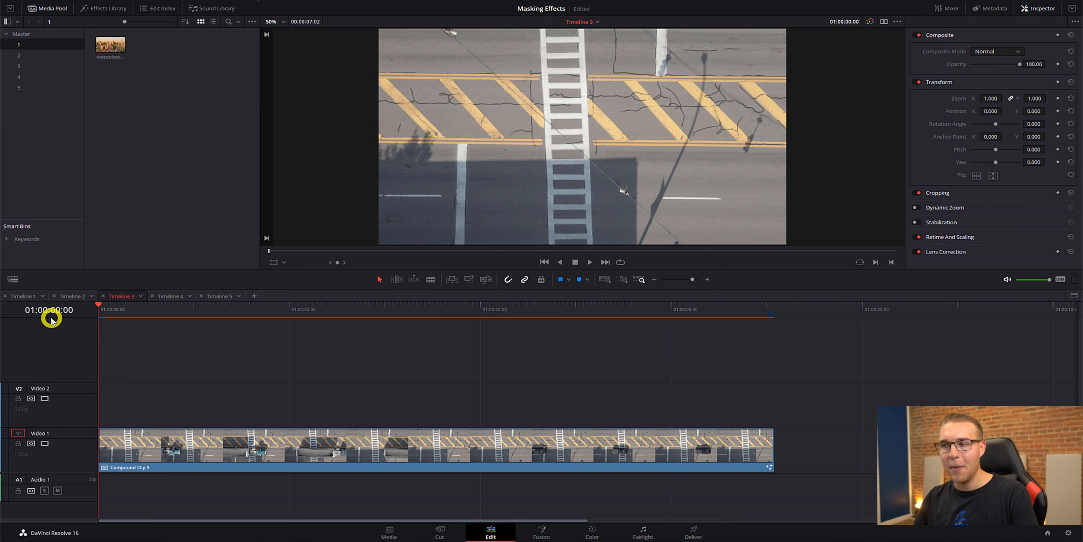
# Play the road clip in Timeline 3, open it in Fusion, and merge a Text+ node over MediaIn1
pyautogui.press('space')
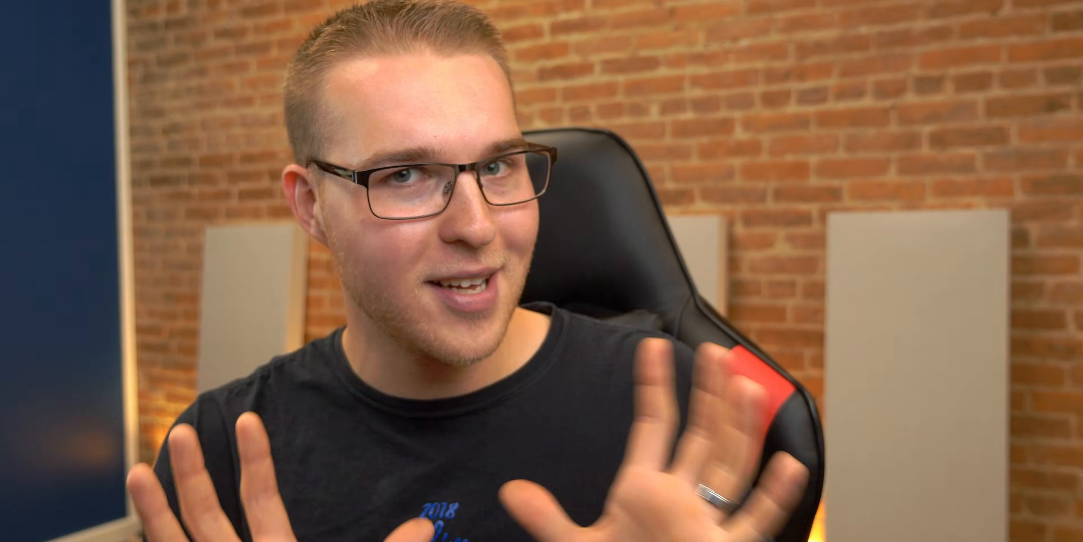
pyautogui.click(543, 531)
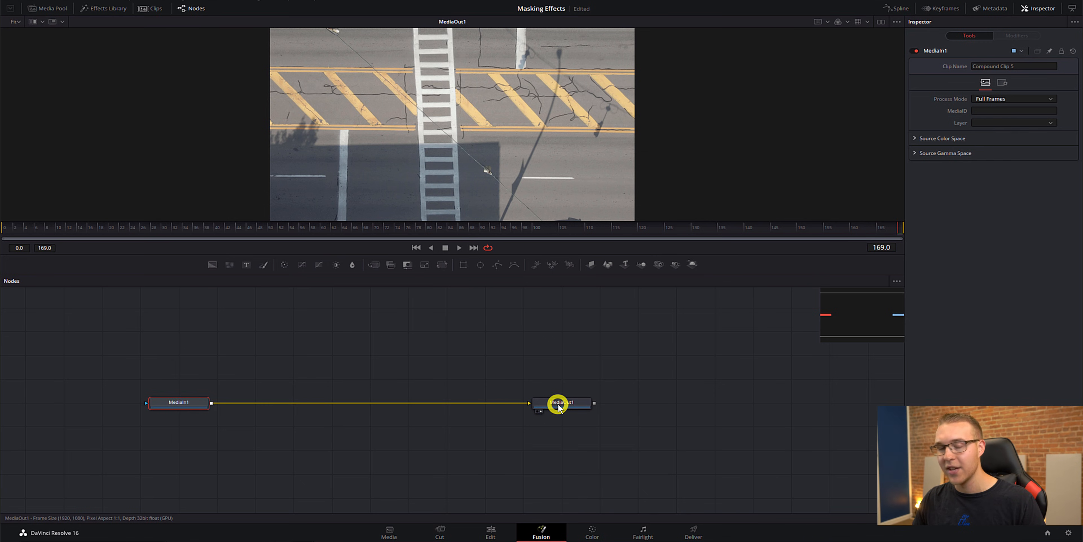
pyautogui.moveTo(559, 406); pyautogui.dragTo(597, 407)
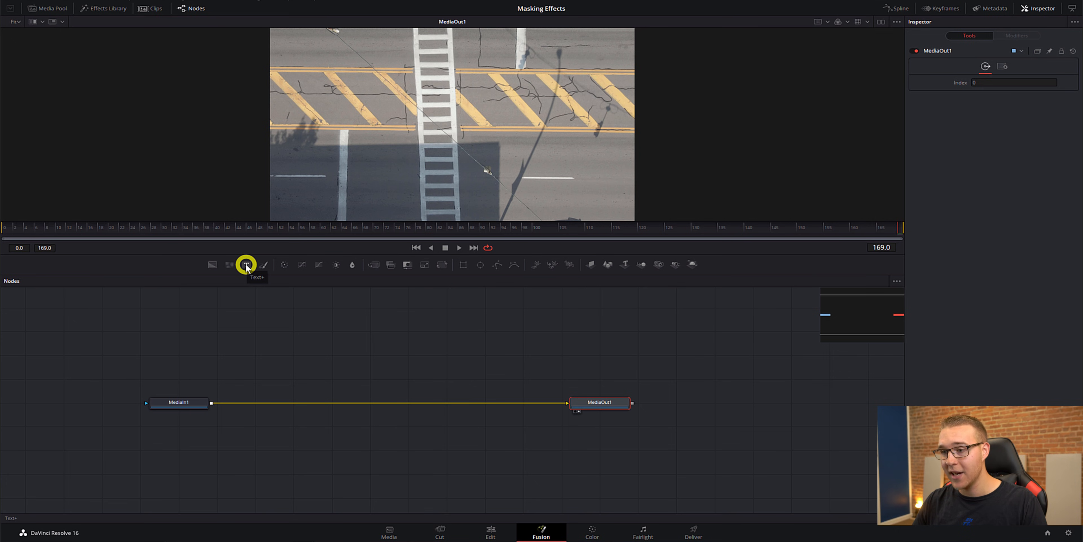
pyautogui.moveTo(246, 266); pyautogui.dragTo(212, 406)
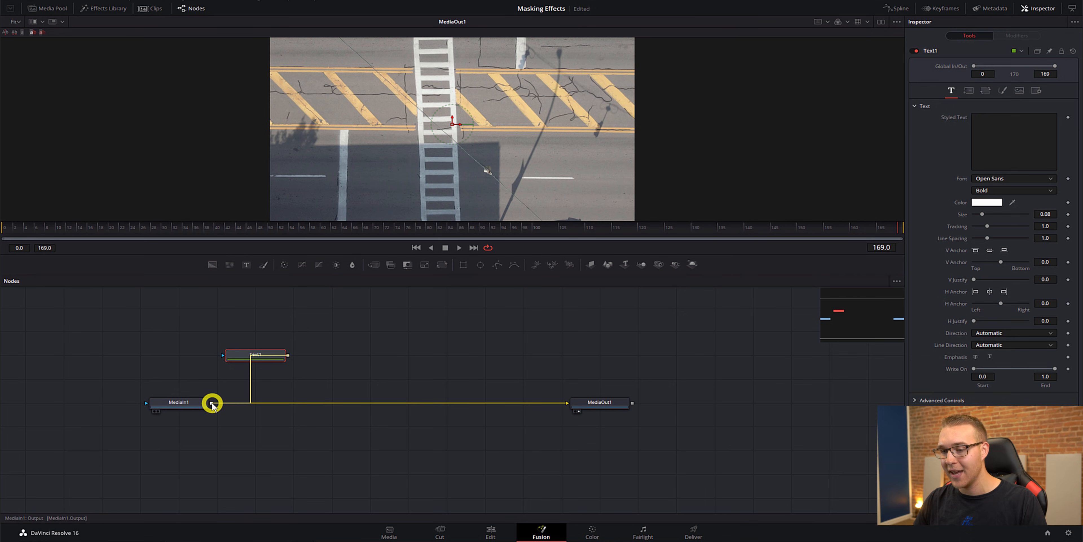
pyautogui.moveTo(212, 403); pyautogui.dragTo(261, 403)
# Enter REVEAL as the styled text of the Text1 node
pyautogui.click(255, 354)
pyautogui.click(987, 126)
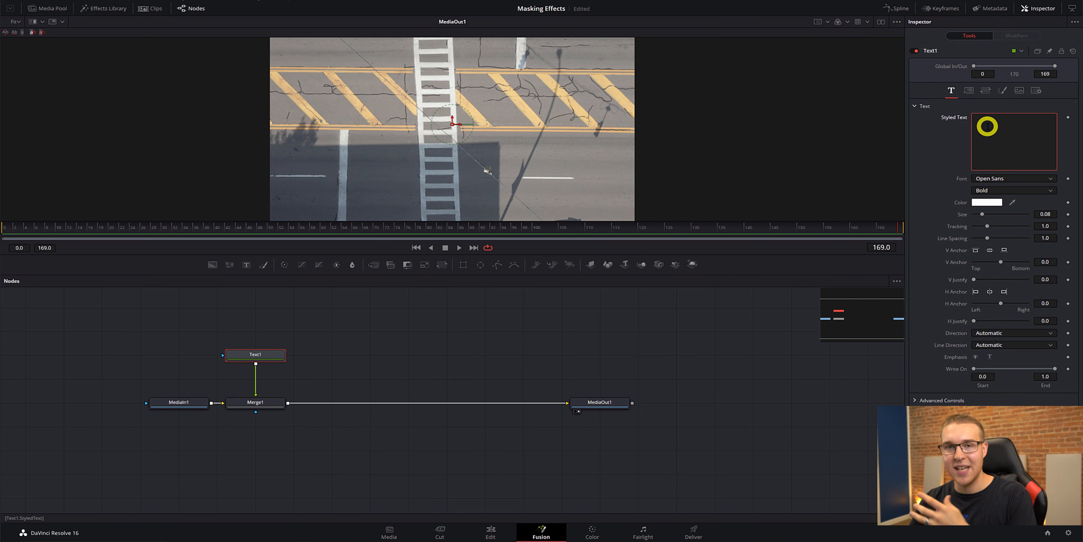
pyautogui.write('RE')
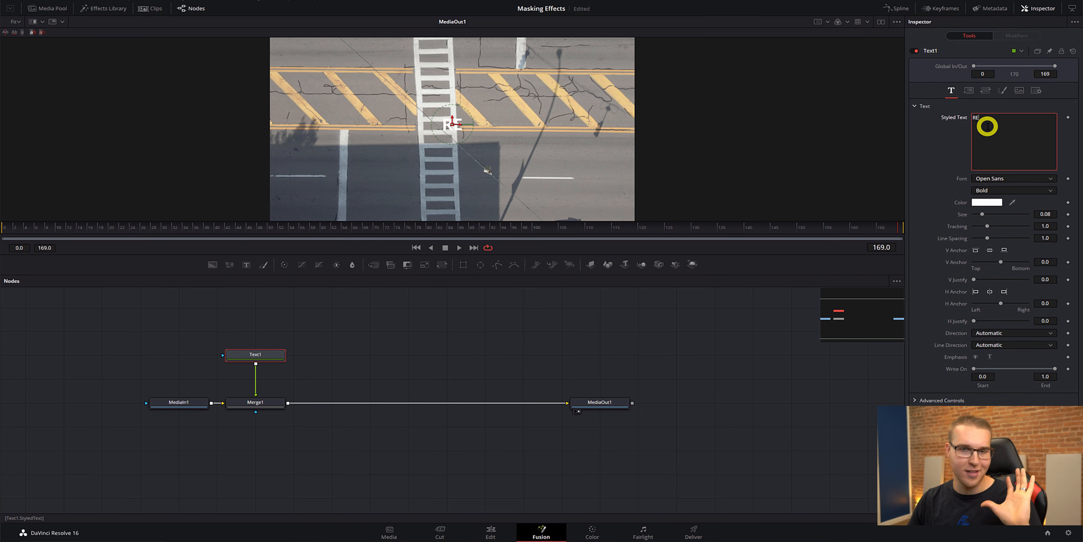
pyautogui.write('VEAL')
# Move the REVEAL title onto the lower-right road lane and set its size to about 0.1369
pyautogui.click(456, 127)
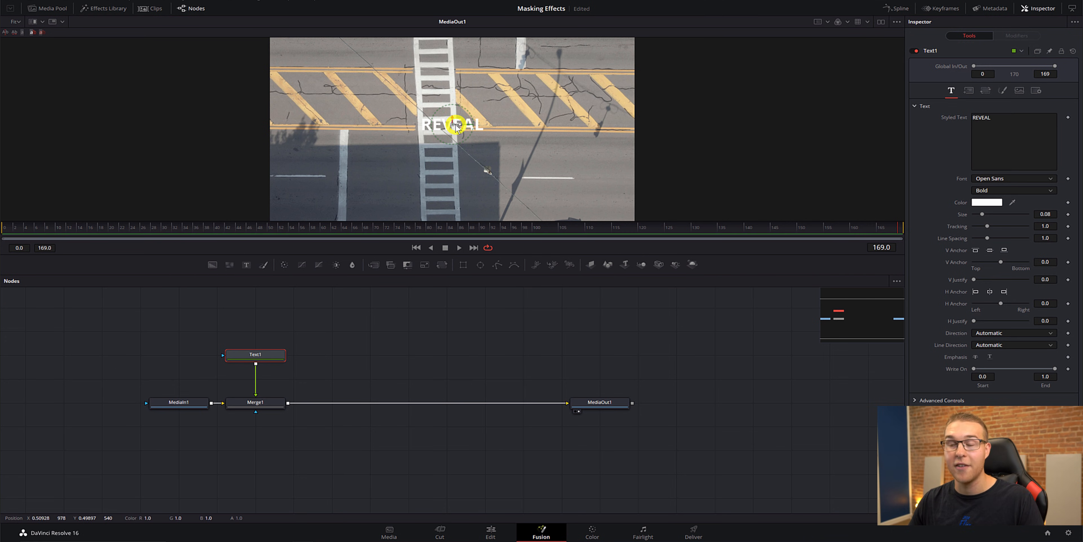
pyautogui.moveTo(454, 127); pyautogui.dragTo(541, 155)
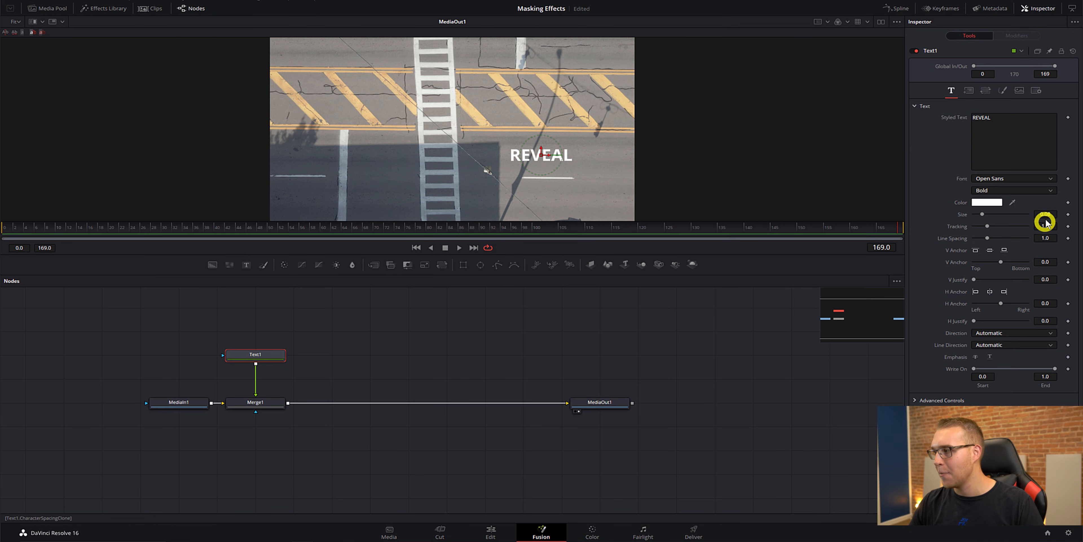
pyautogui.moveTo(1046, 214); pyautogui.dragTo(579, 153)
# At frame 57, attach a polygon mask to Text1 and outline the lane behind the truck as a closed four-point shape
pyautogui.press('space')
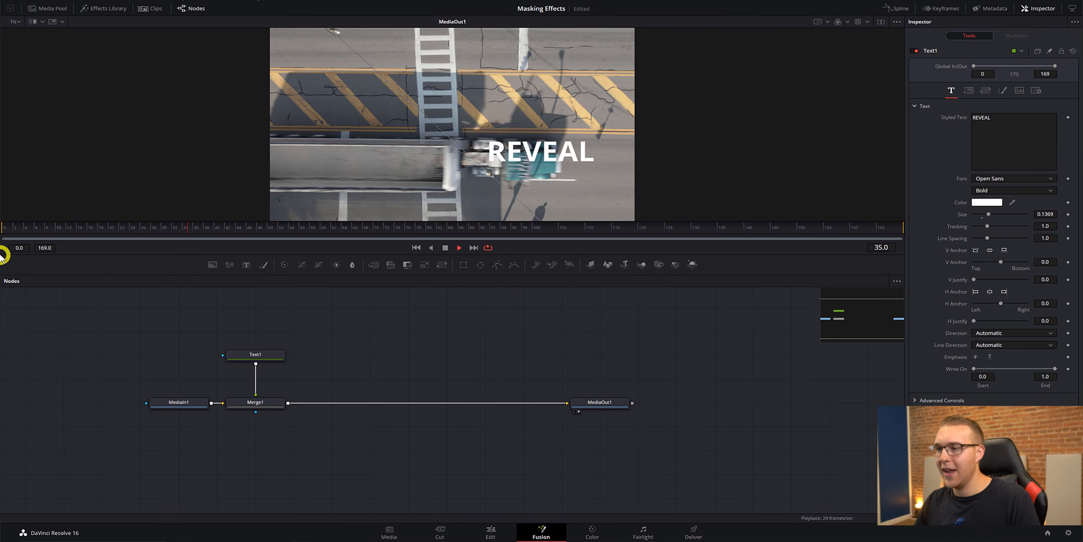
pyautogui.press('space')
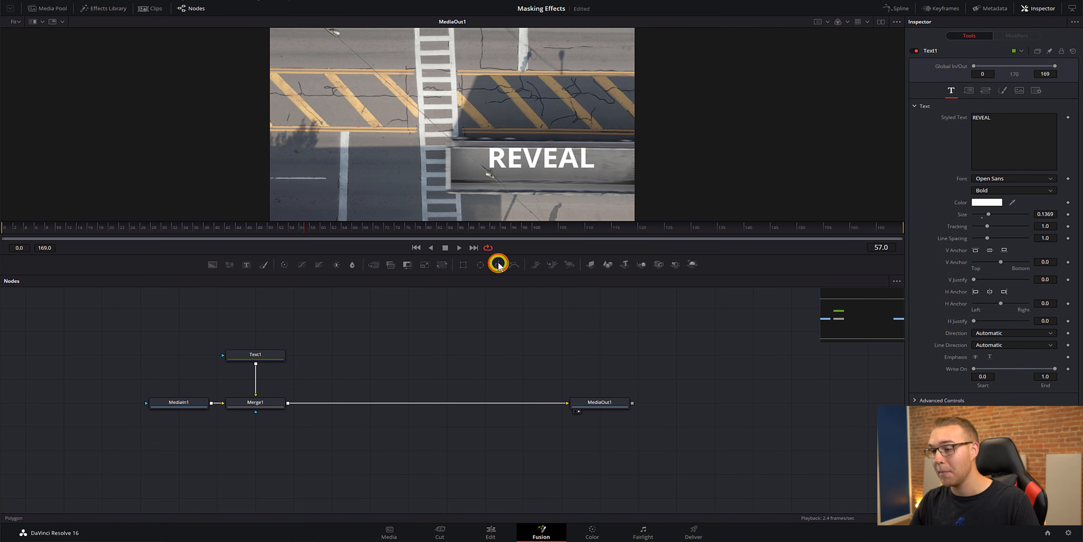
pyautogui.moveTo(499, 264); pyautogui.dragTo(223, 358)
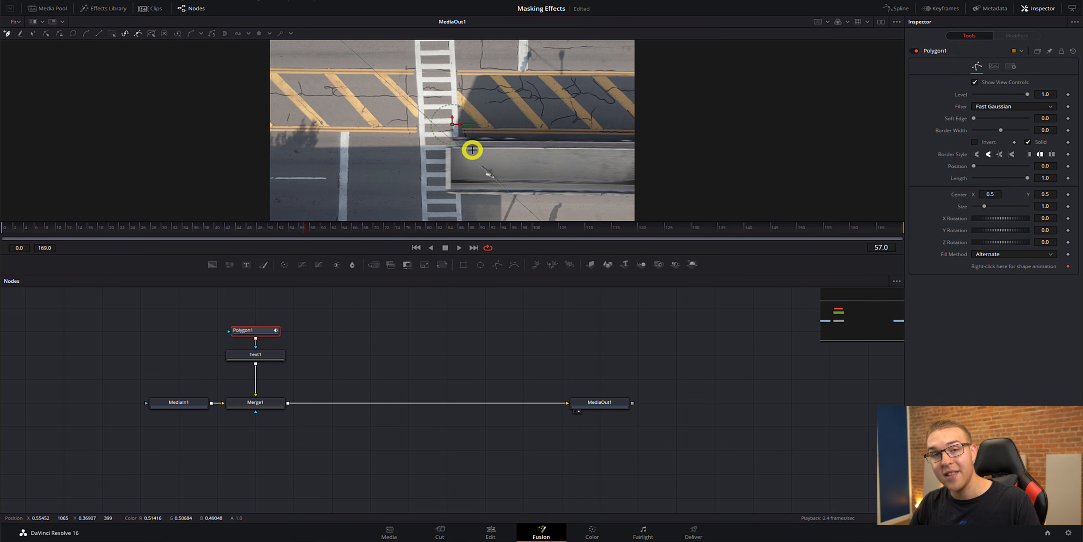
pyautogui.click(446, 147)
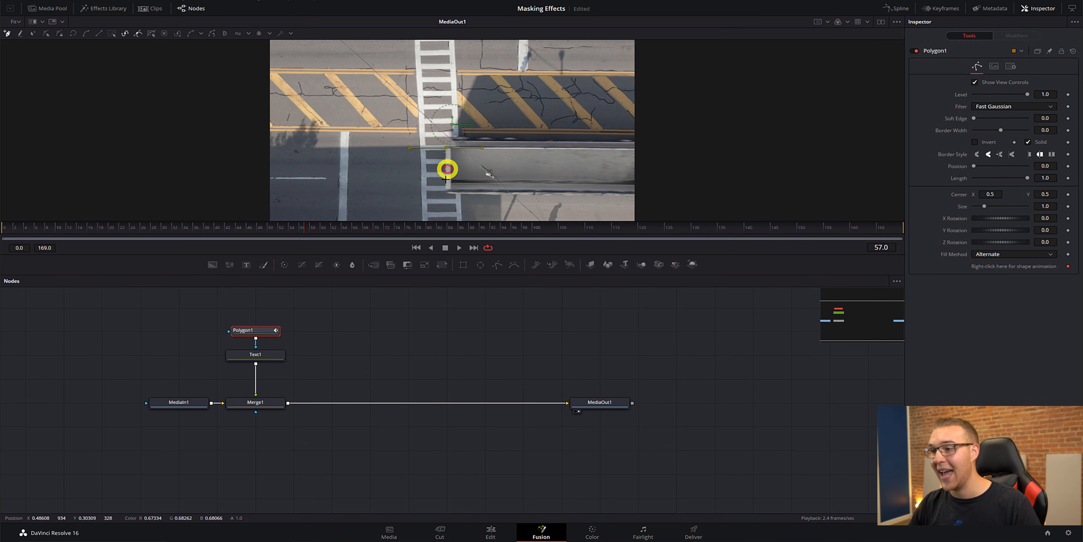
pyautogui.click(446, 189)
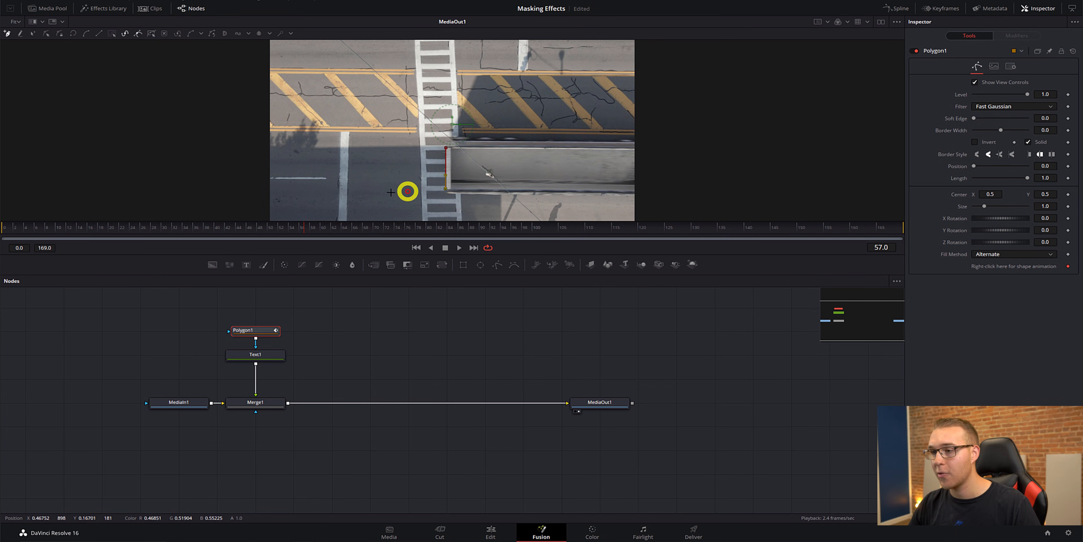
pyautogui.click(271, 188)
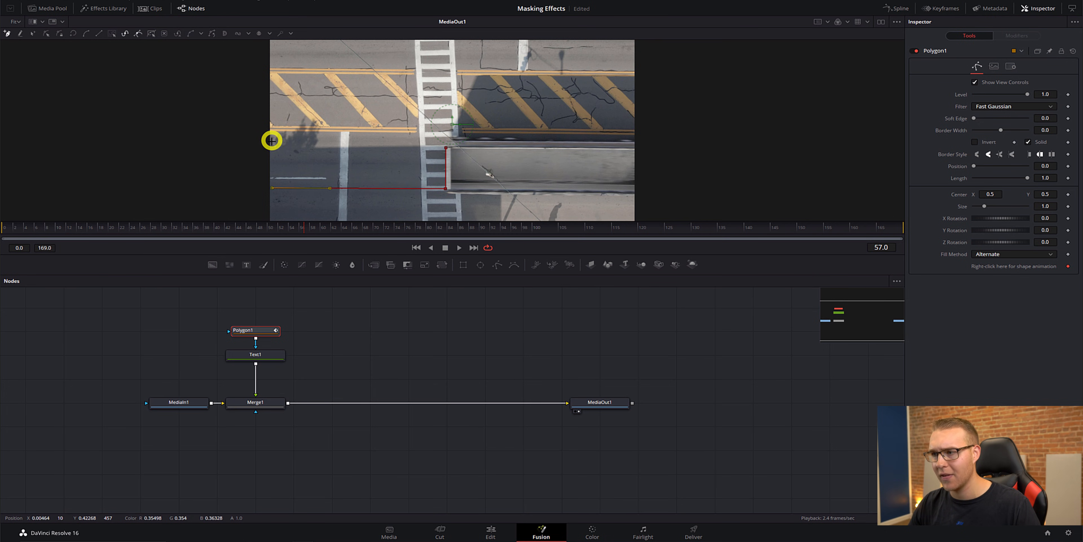
pyautogui.click(271, 141)
pyautogui.click(446, 147)
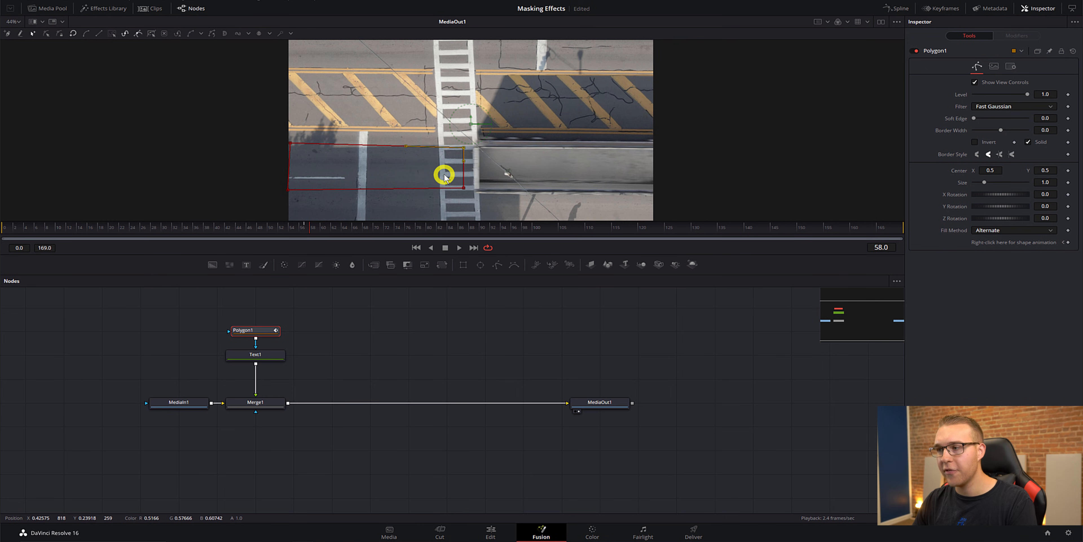
# Select all the polygon's points and keyframe the mask from frame 58 onward so its front edge follows the truck's rear
pyautogui.moveTo(258, 127); pyautogui.dragTo(505, 227)
pyautogui.moveTo(464, 190); pyautogui.dragTo(493, 189)
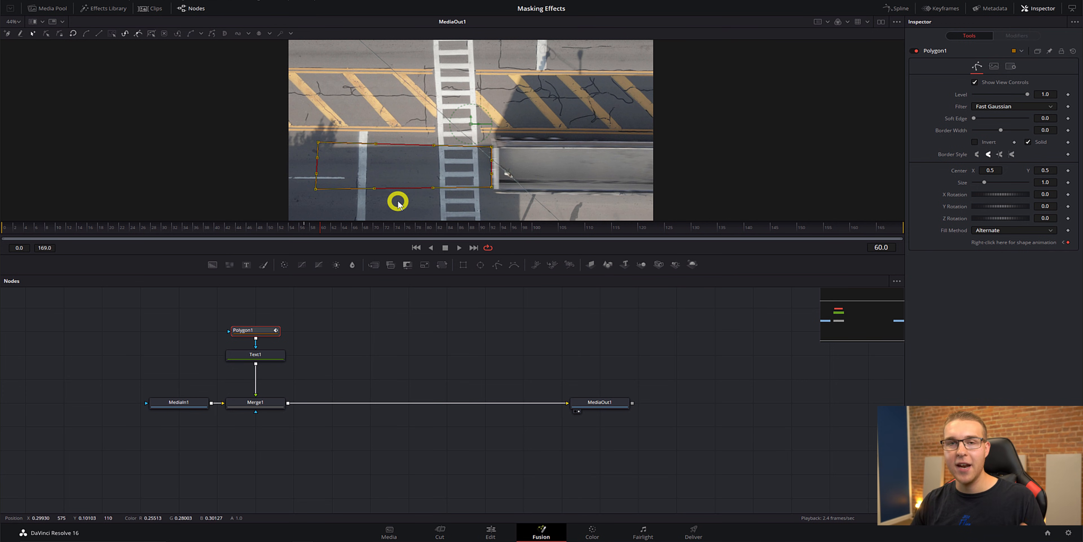
pyautogui.press('Right')
pyautogui.press('Right')
pyautogui.press('Right')
pyautogui.press('Right')
pyautogui.press('Right')
pyautogui.press('Right')
pyautogui.moveTo(491, 187); pyautogui.dragTo(599, 182)
# Advance further and keyframe the mask past the end of REVEAL behind the truck, and play back the title reveal
pyautogui.press('Right')
pyautogui.press('Right')
pyautogui.press('Right')
pyautogui.press('Right')
pyautogui.press('Right')
pyautogui.press('Right')
pyautogui.press('Right')
pyautogui.press('Right')
pyautogui.press('Right')
pyautogui.moveTo(599, 182); pyautogui.dragTo(628, 181)
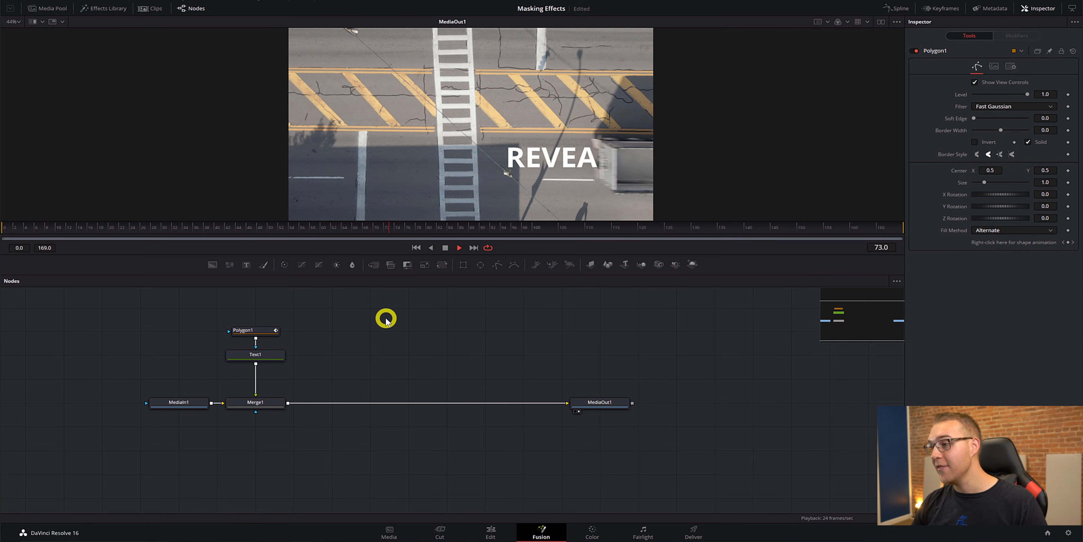
pyautogui.press('space')
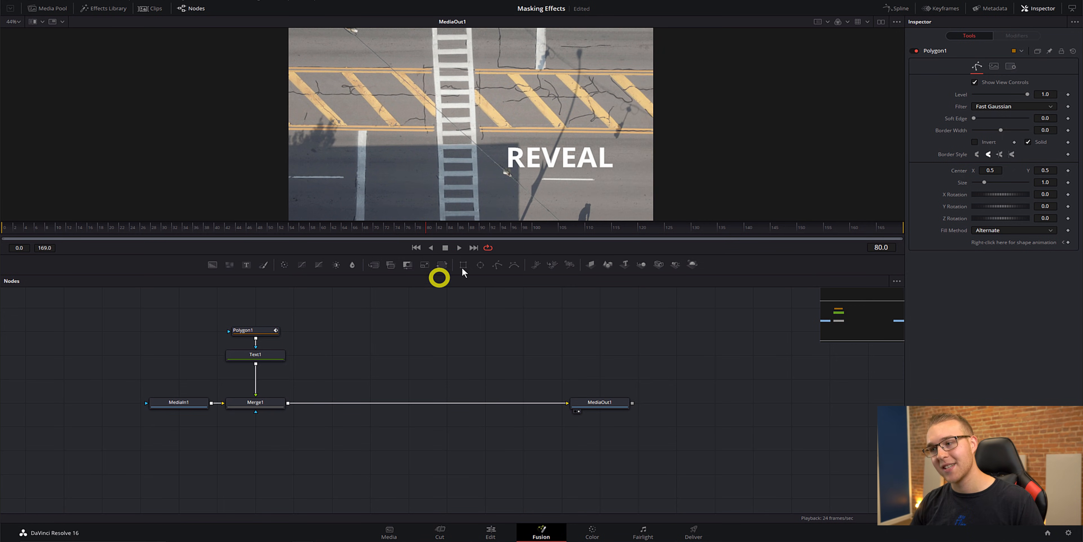
pyautogui.press('space')
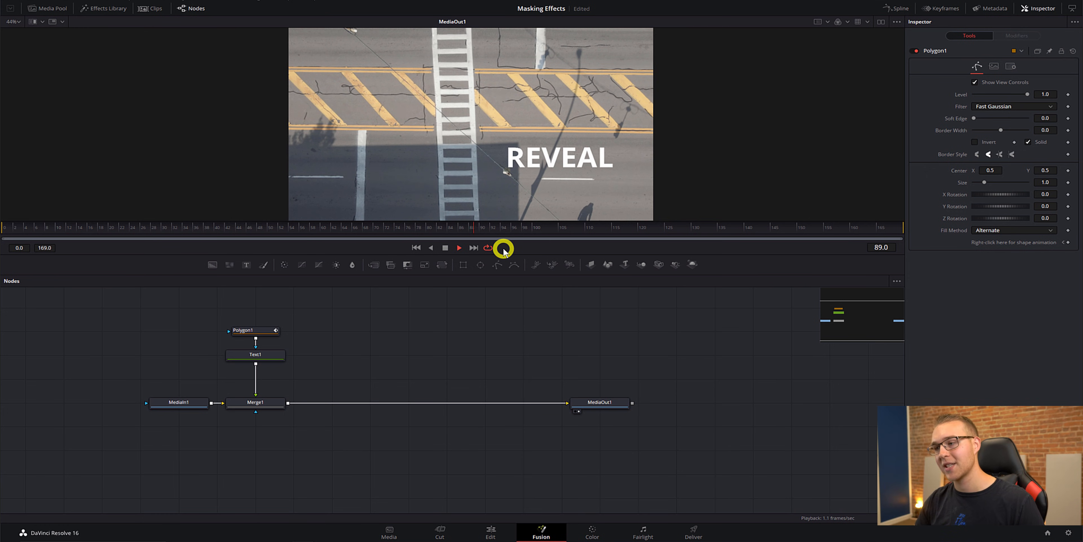
pyautogui.press('space')
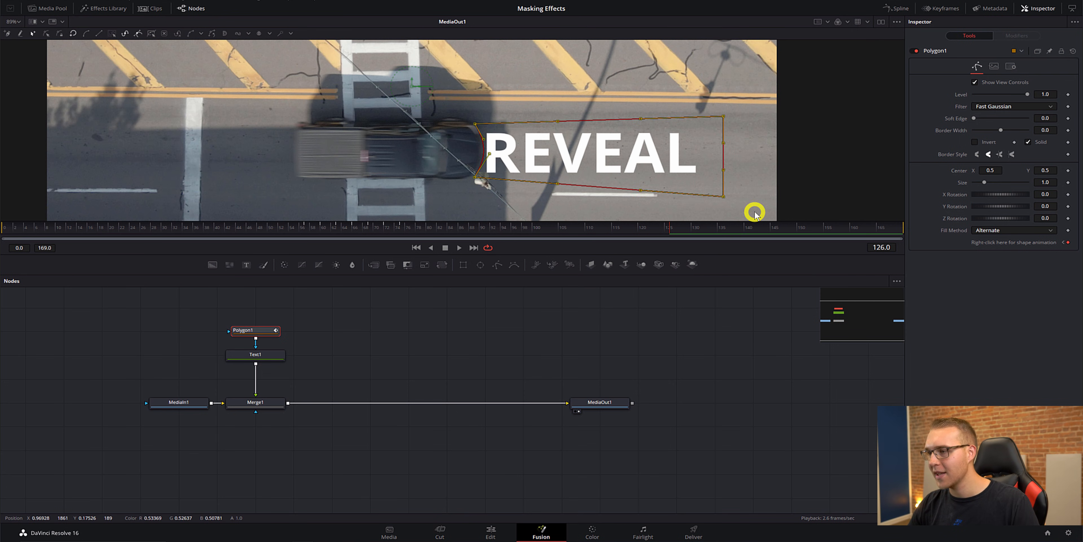
# From frame 126, keyframe the mask to follow the pickup's front across the lane so the vehicle wipes REVEAL away
pyautogui.press('Right')
pyautogui.press('Right')
pyautogui.press('Right')
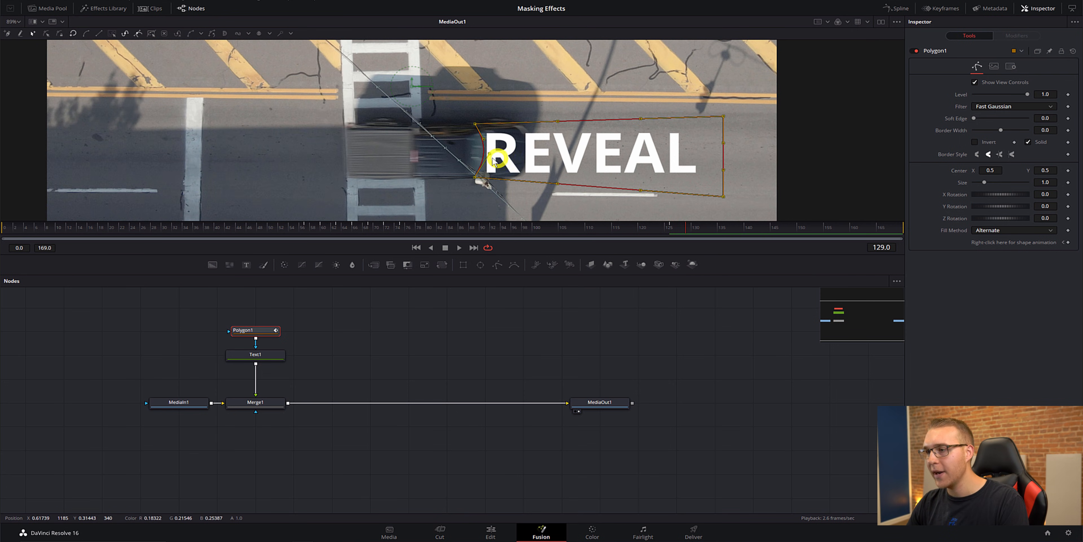
pyautogui.moveTo(475, 124); pyautogui.dragTo(750, 121)
pyautogui.press('Right')
pyautogui.press('Right')
pyautogui.press('Right')
pyautogui.press('Right')
pyautogui.press('Right')
pyautogui.press('Right')
pyautogui.press('Right')
pyautogui.press('Right')
pyautogui.press('Right')
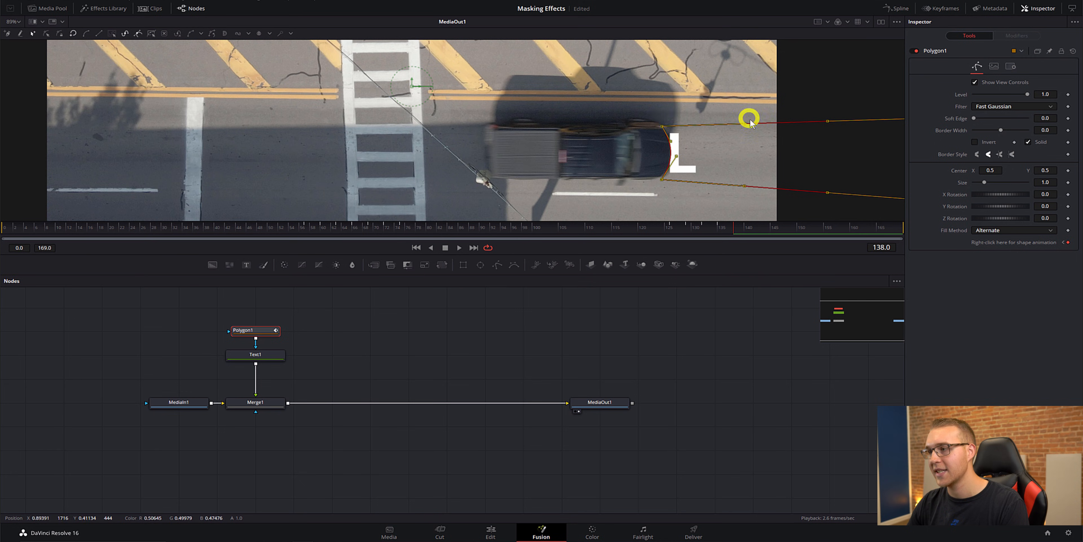
pyautogui.press('Right')
pyautogui.press('Right')
pyautogui.press('Right')
pyautogui.moveTo(667, 129); pyautogui.dragTo(711, 126)
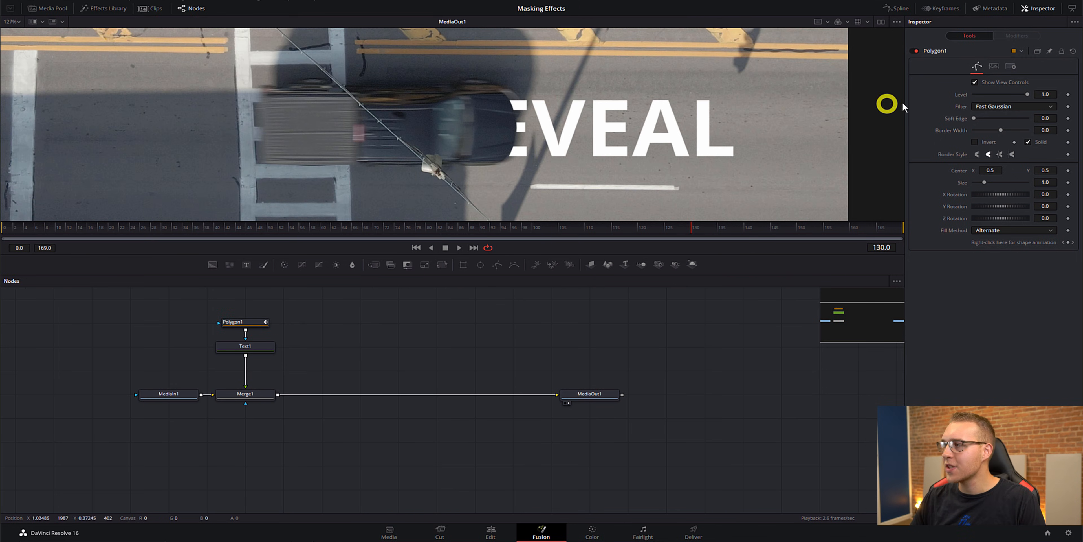
# Give the polygon mask a very small Soft Edge amount
pyautogui.moveTo(975, 119); pyautogui.dragTo(977, 120)
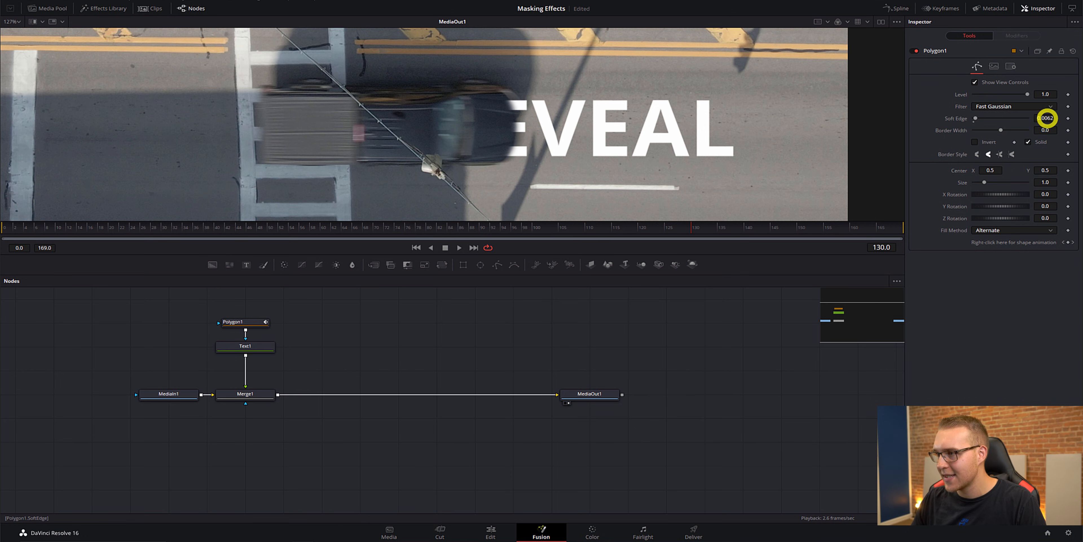
pyautogui.moveTo(1047, 119); pyautogui.dragTo(1044, 118)
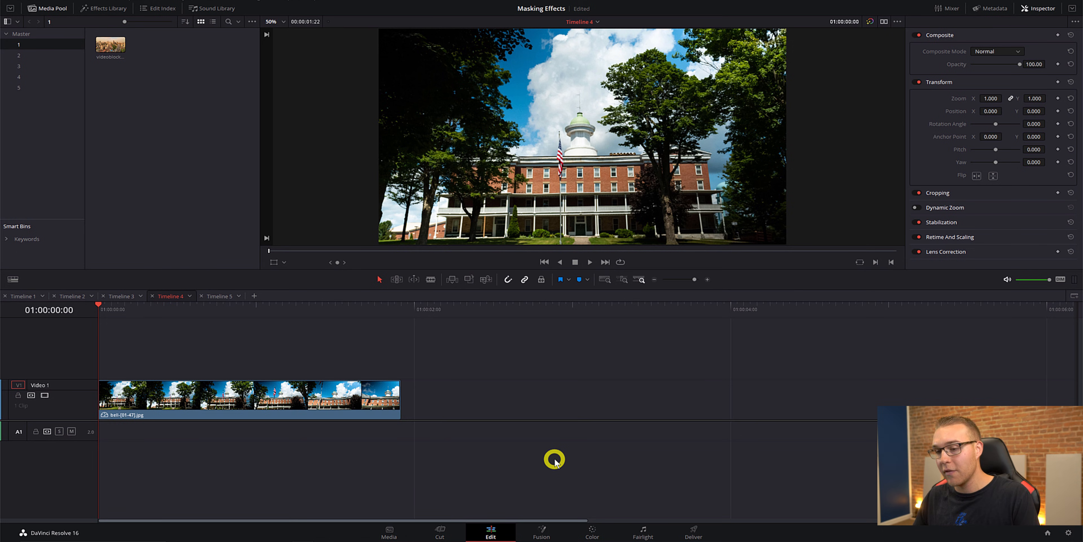
# Preview the building clip in Timeline 4, and on the Color page add a large circle window around the dome with Soft 1 about 14.97
pyautogui.press('space')
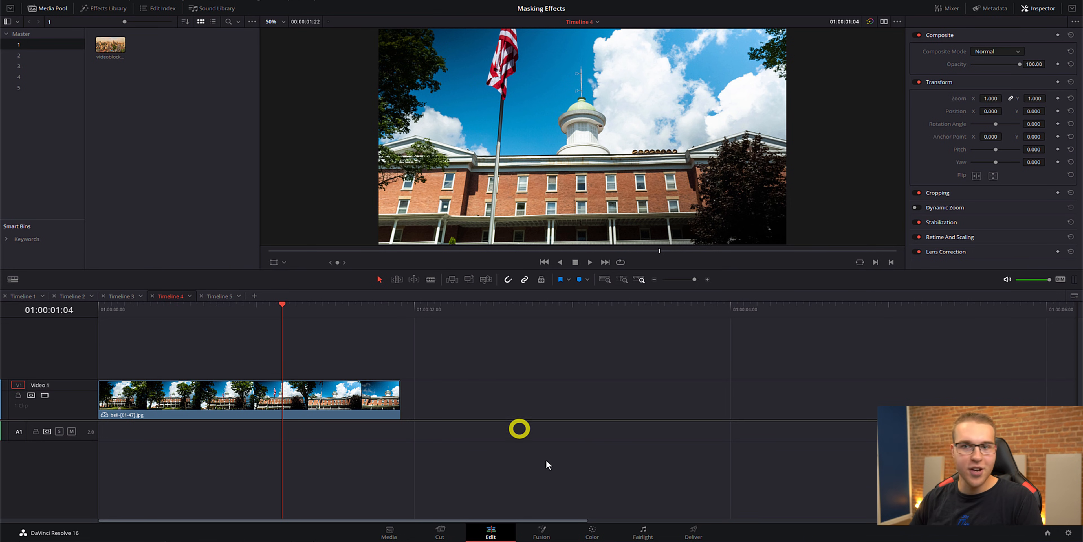
pyautogui.click(592, 531)
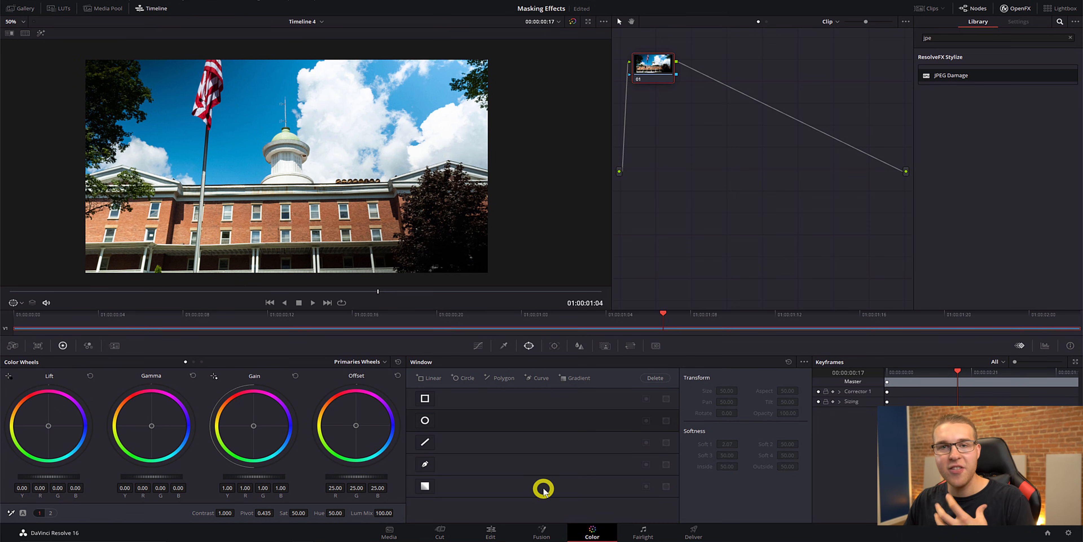
pyautogui.click(426, 421)
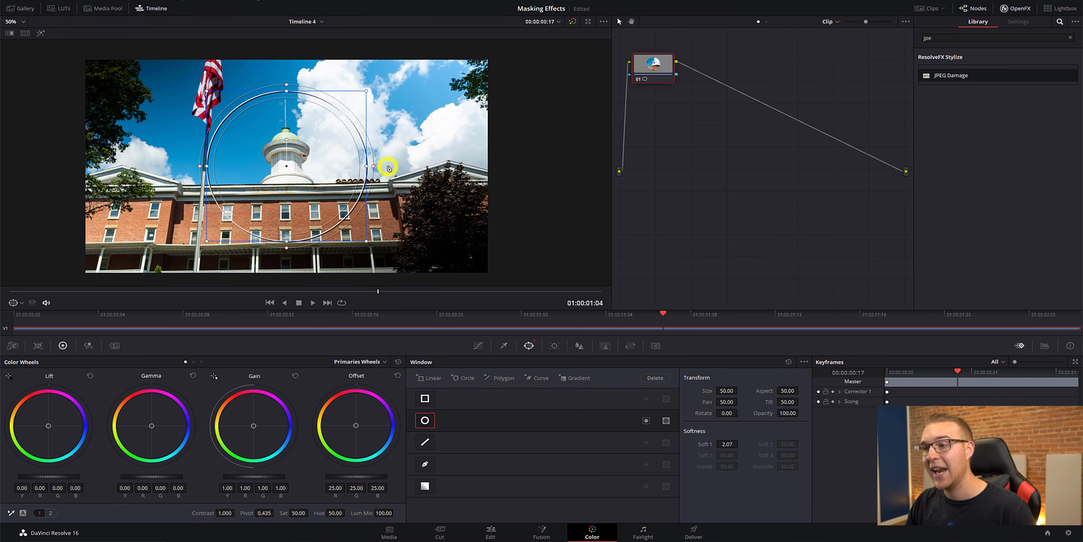
pyautogui.moveTo(374, 168); pyautogui.dragTo(376, 166)
pyautogui.moveTo(367, 91); pyautogui.dragTo(385, 84)
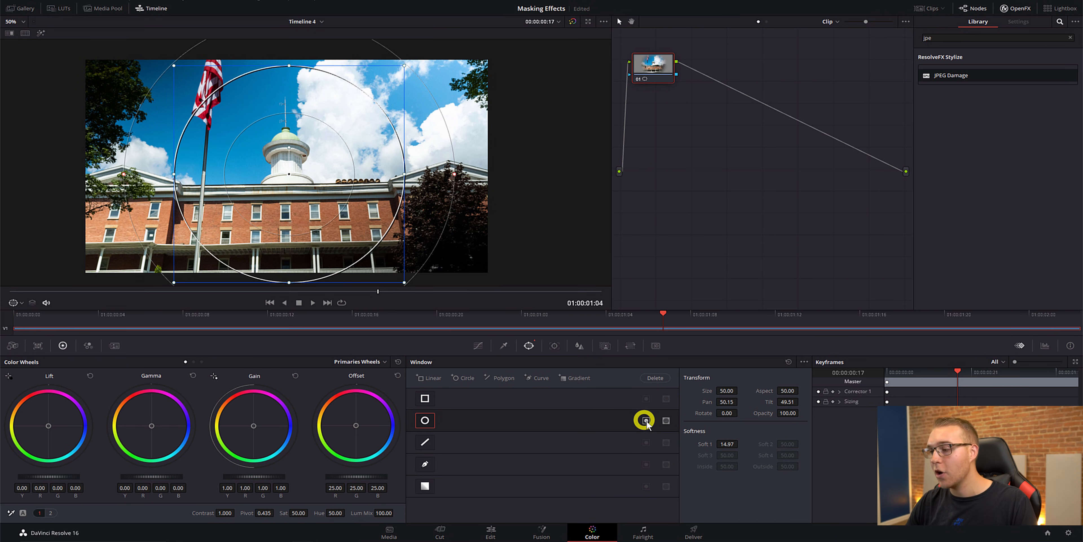
# Invert the circle window and darken the area outside it with Gain 0.54 and Soft 1 about 21.71
pyautogui.click(646, 420)
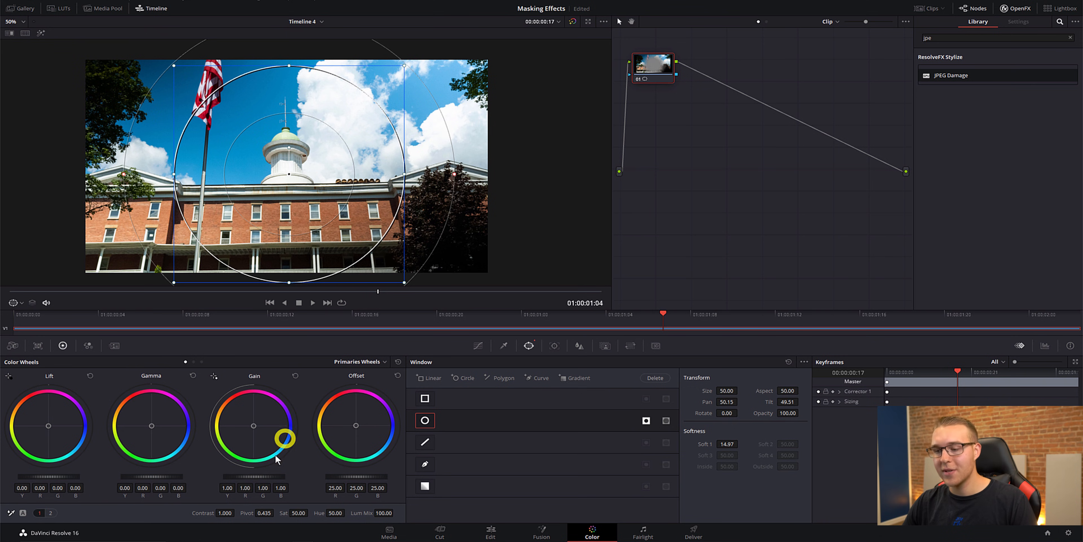
pyautogui.moveTo(266, 476); pyautogui.dragTo(103, 490)
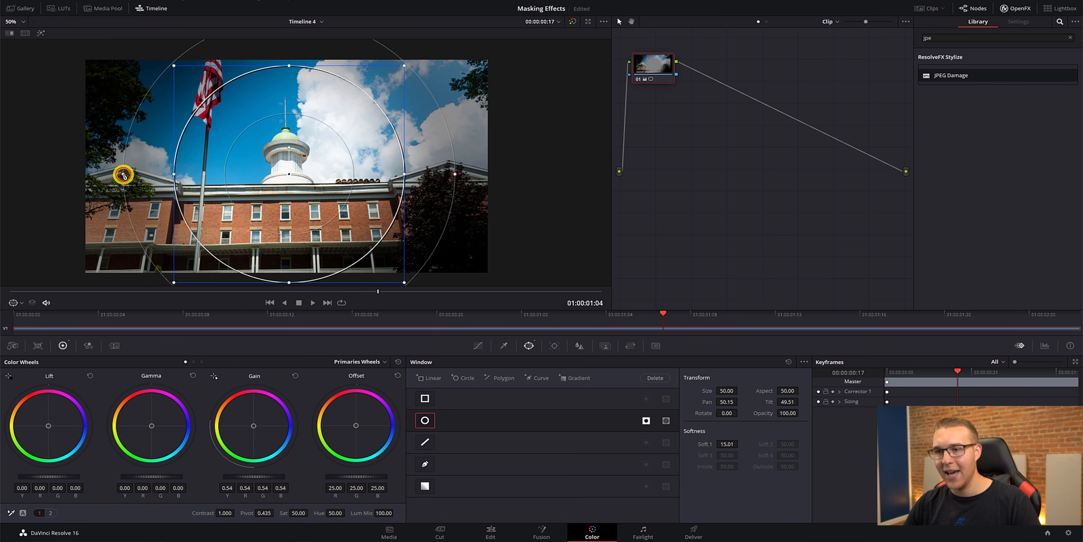
pyautogui.moveTo(123, 174); pyautogui.dragTo(97, 172)
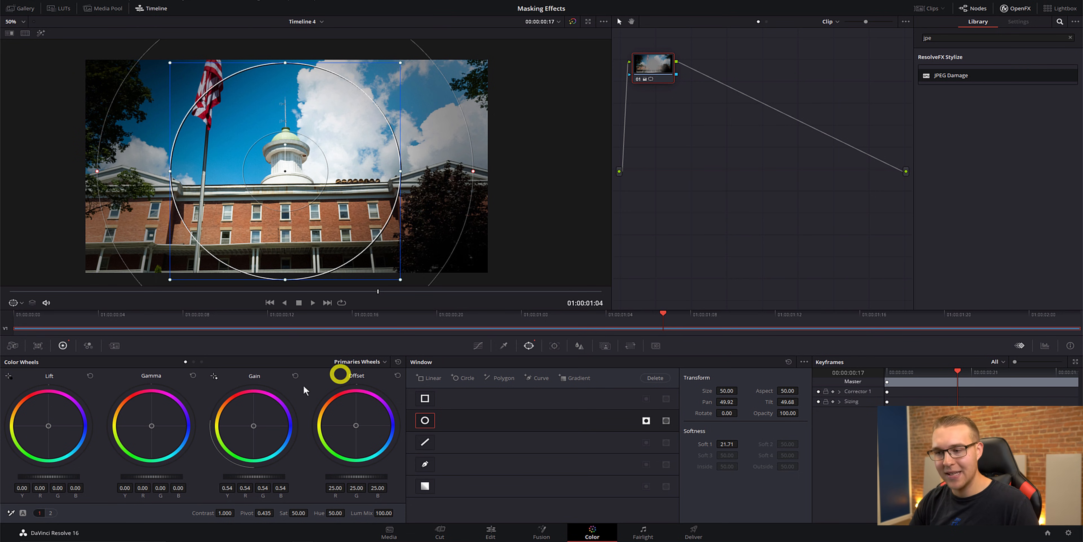
# Reset the Gain color wheel
pyautogui.click(296, 375)
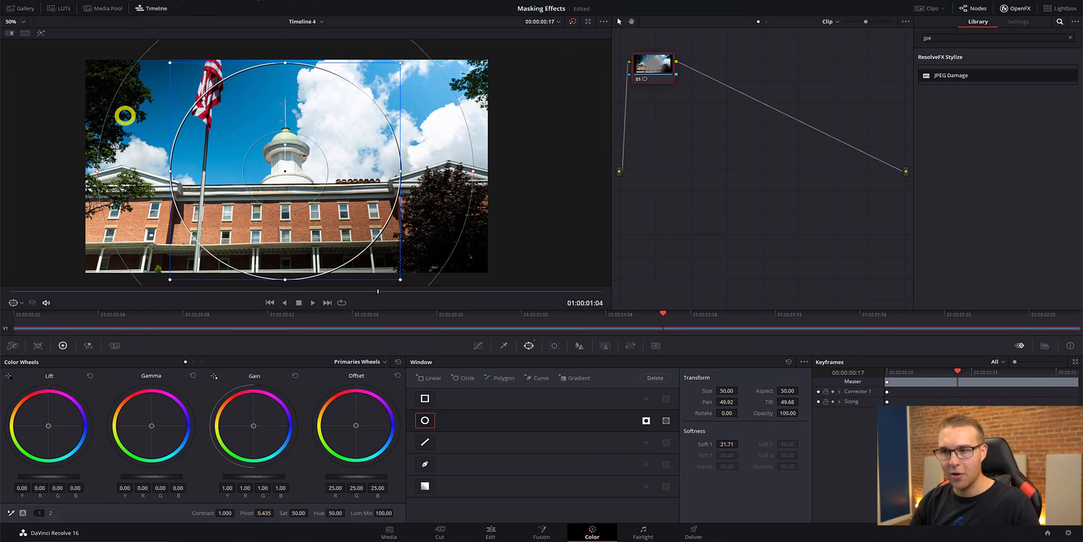
# Clear the effects library search and apply the Zoom Blur effect to the building clip's node
pyautogui.click(1071, 37)
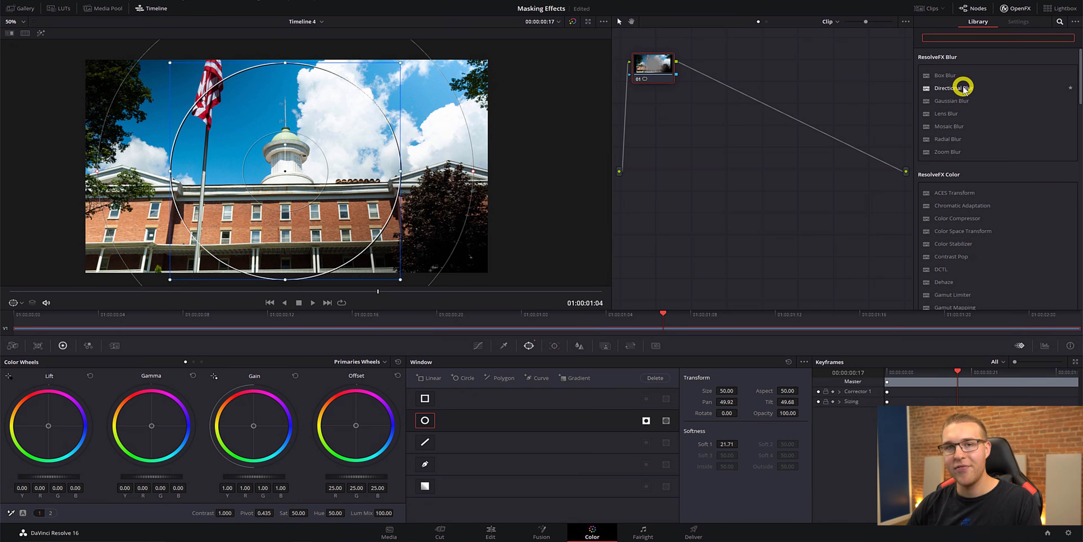
pyautogui.moveTo(951, 152); pyautogui.dragTo(874, 135)
pyautogui.moveTo(807, 108); pyautogui.dragTo(656, 68)
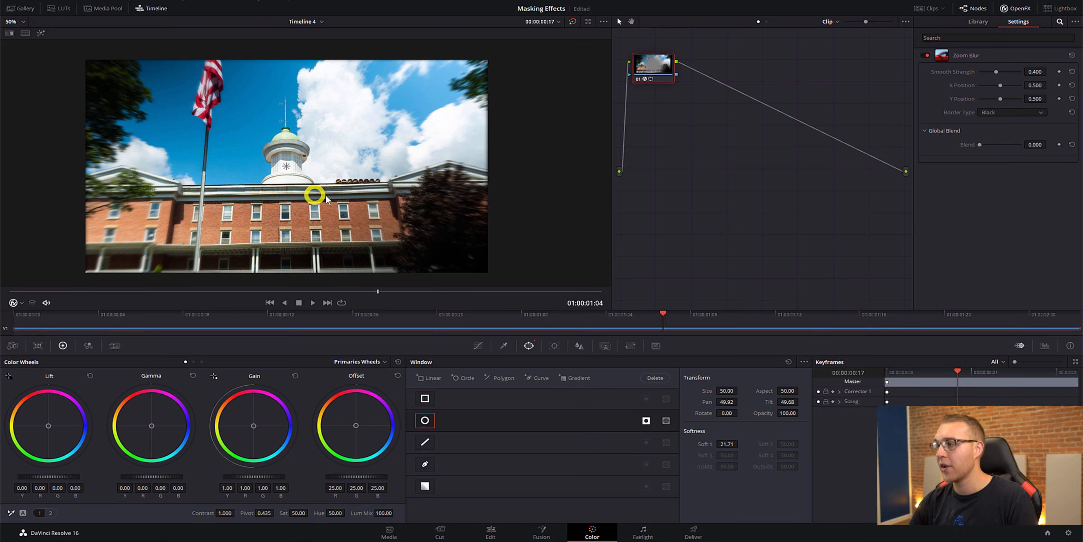
# Set the Zoom Blur's Smooth Strength to about 0.306 and its Border Type to Replicate
pyautogui.moveTo(994, 73); pyautogui.dragTo(993, 70)
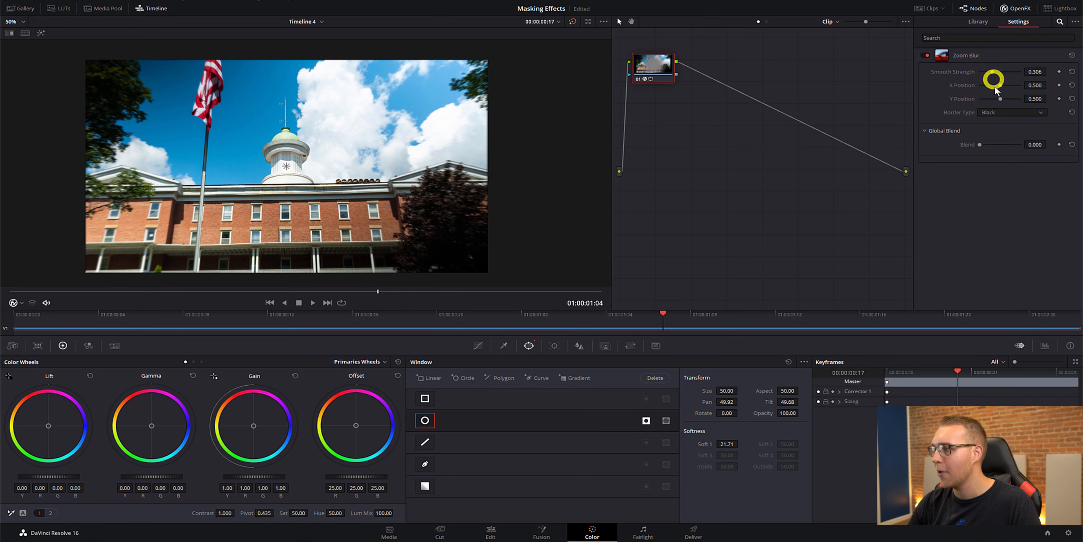
pyautogui.click(989, 115)
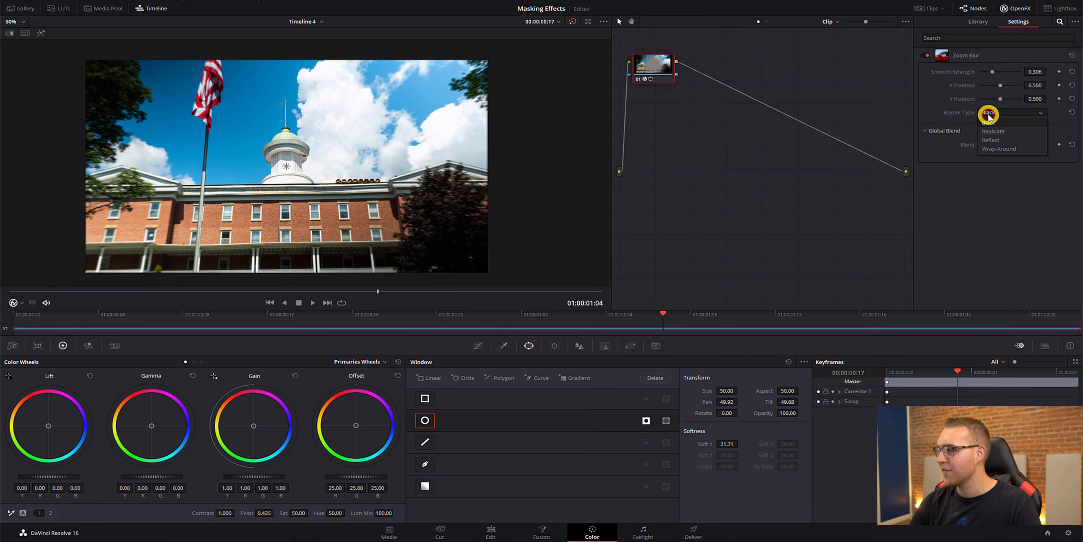
pyautogui.click(992, 132)
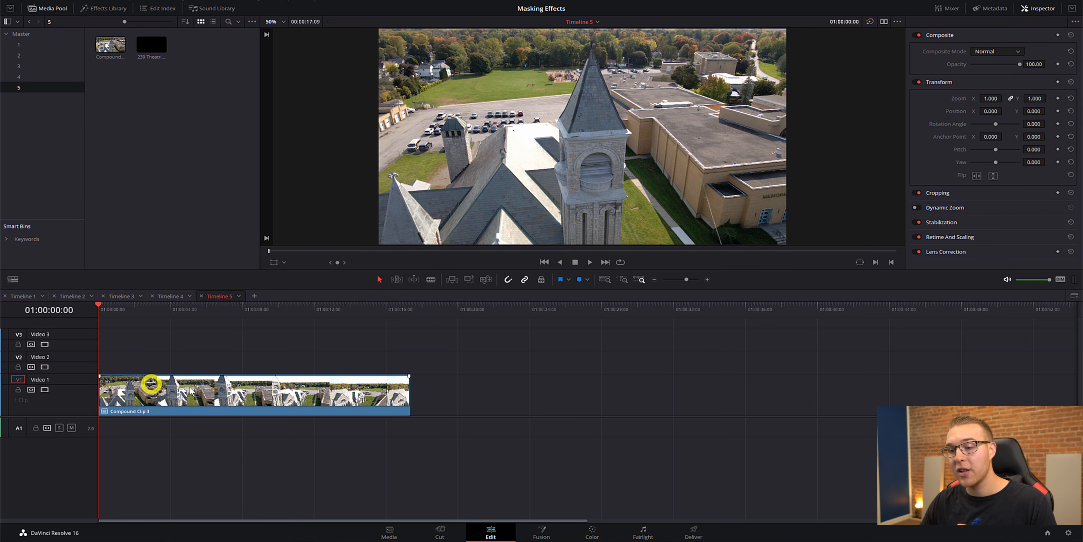
# Preview Timeline 5, then place the 239 Theatrical & BluRay.png overlay on Video 2 from the start and extend it to the church clip's full length
pyautogui.moveTo(143, 310); pyautogui.dragTo(213, 316)
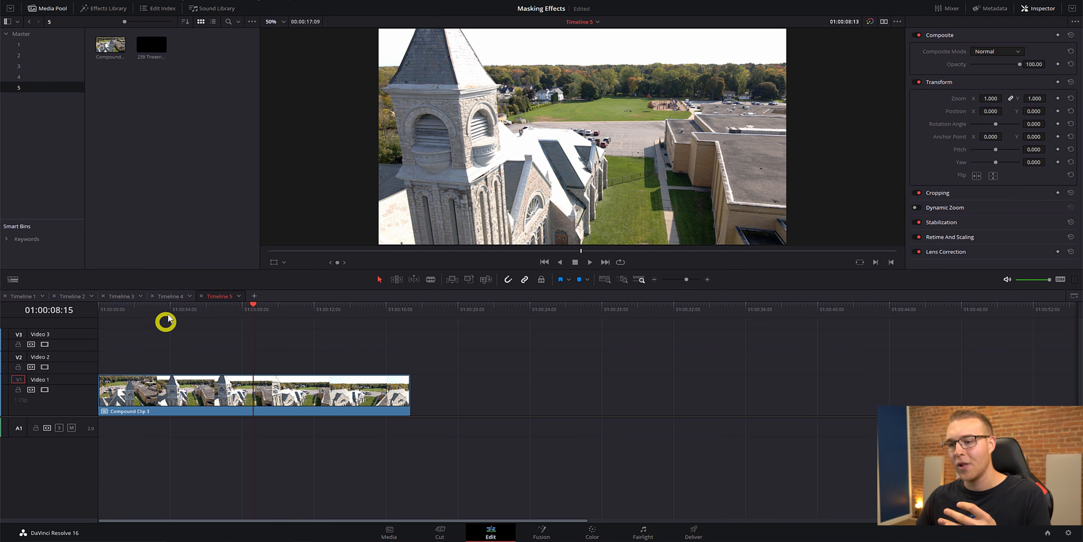
pyautogui.press('Home')
pyautogui.click(152, 45)
pyautogui.moveTo(152, 46); pyautogui.dragTo(100, 358)
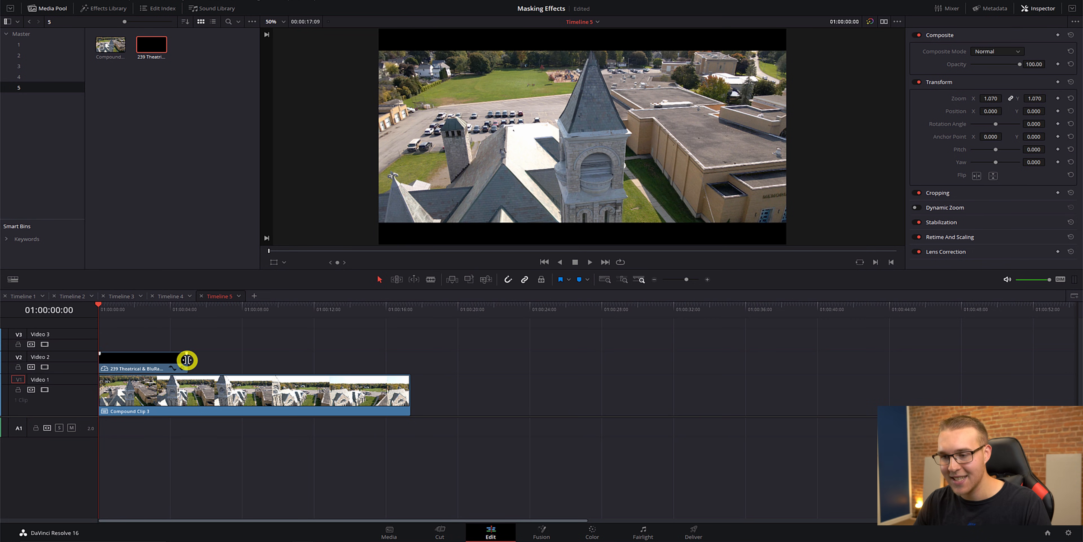
pyautogui.moveTo(186, 360); pyautogui.dragTo(409, 358)
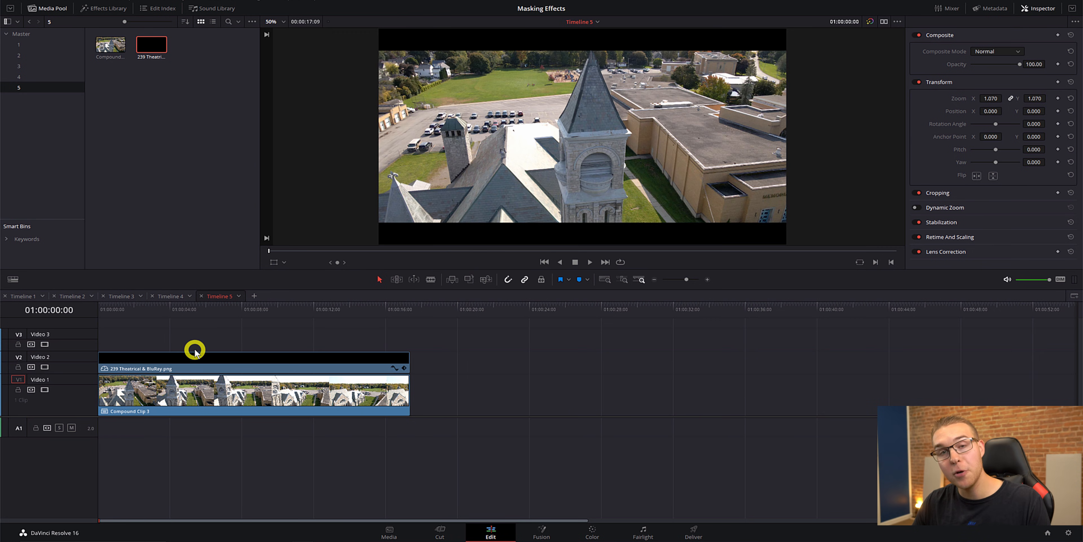
# Duplicate the church compound clip from Video 1 onto Video 3, directly above the letterbox overlay
pyautogui.click(197, 387)
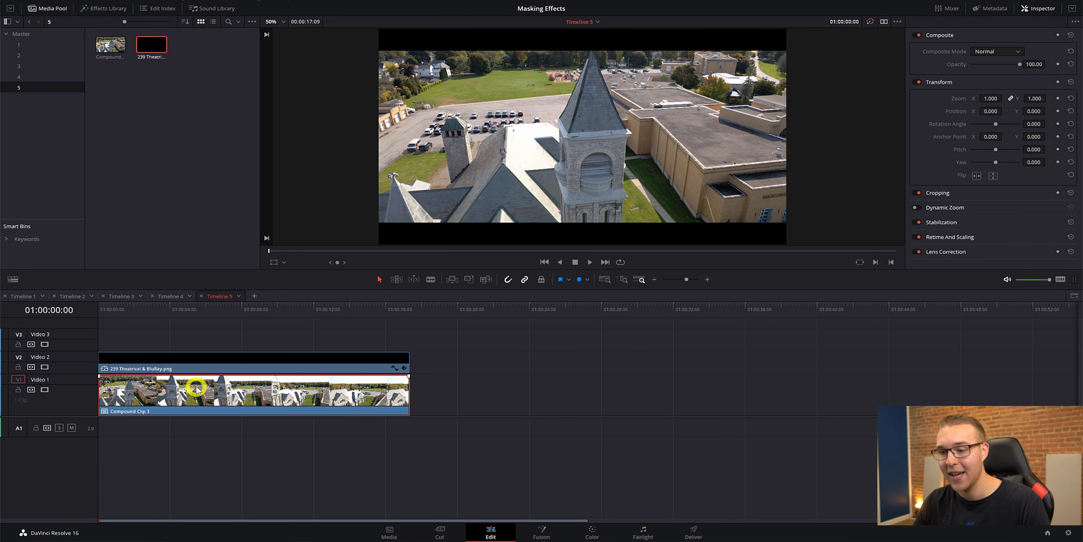
pyautogui.moveTo(196, 388); pyautogui.dragTo(179, 338)
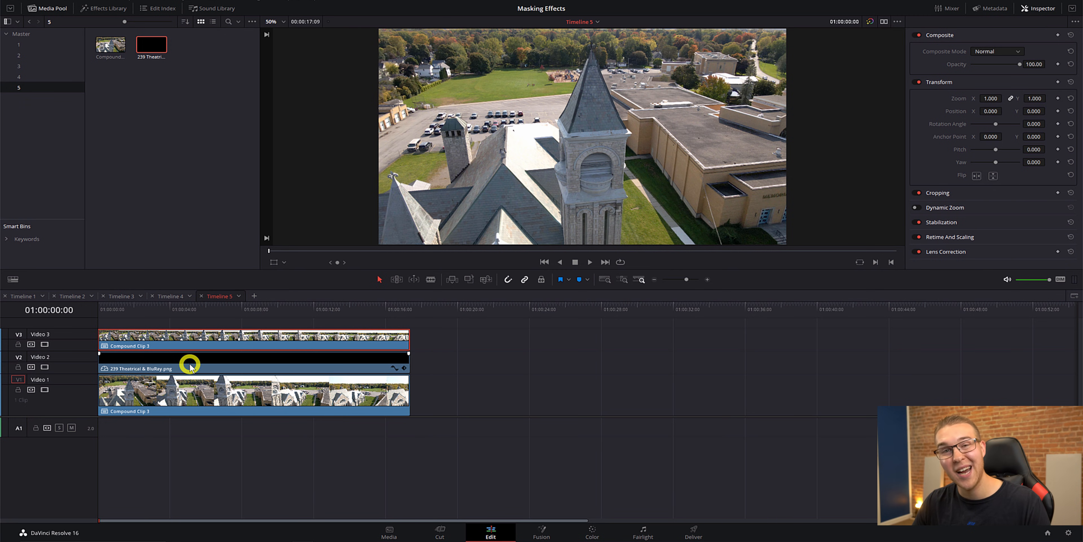
pyautogui.click(443, 382)
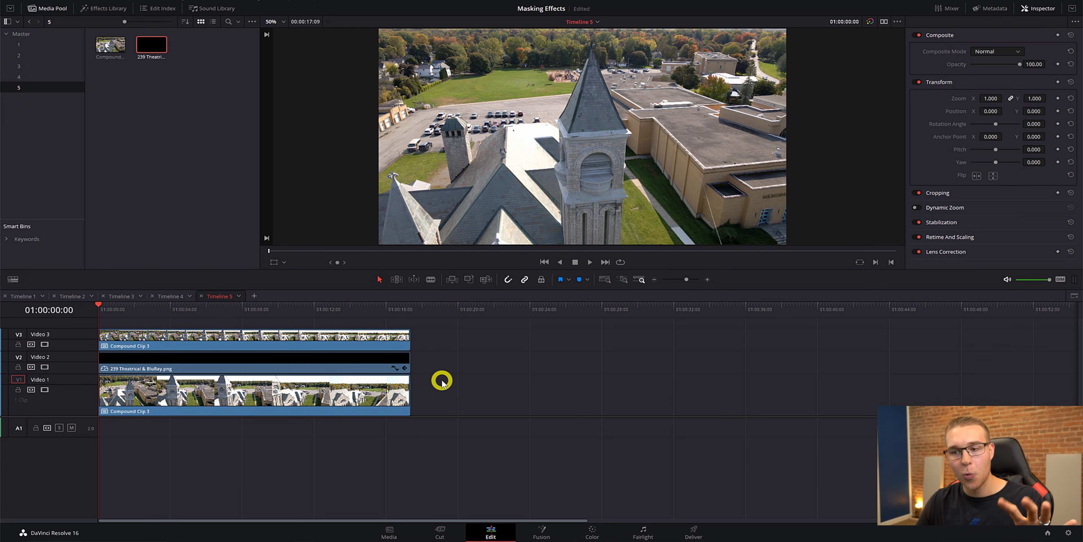
# Open the Video 3 church clip on the Color page and enable a curve window on its node
pyautogui.click(223, 340)
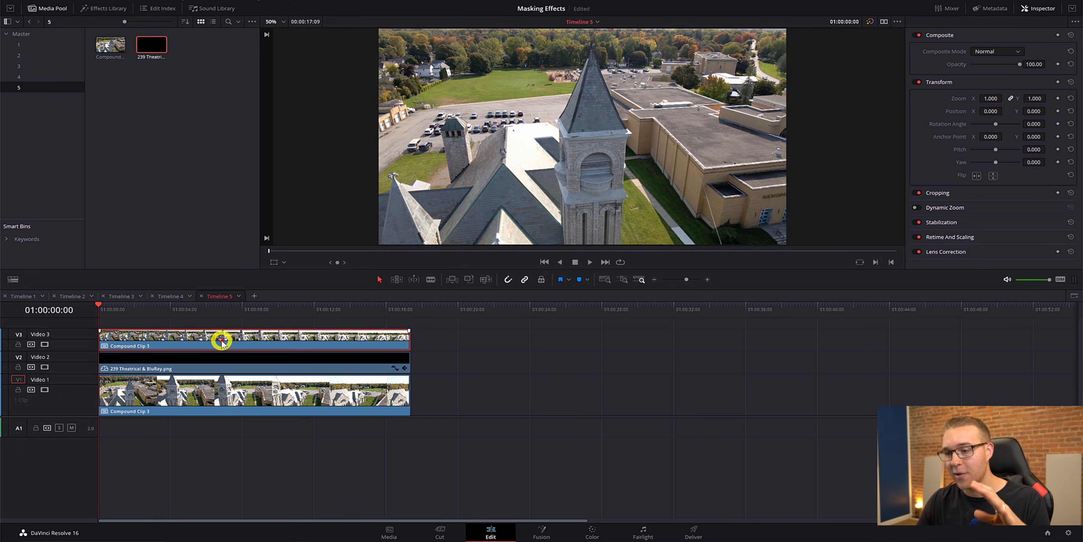
pyautogui.click(592, 534)
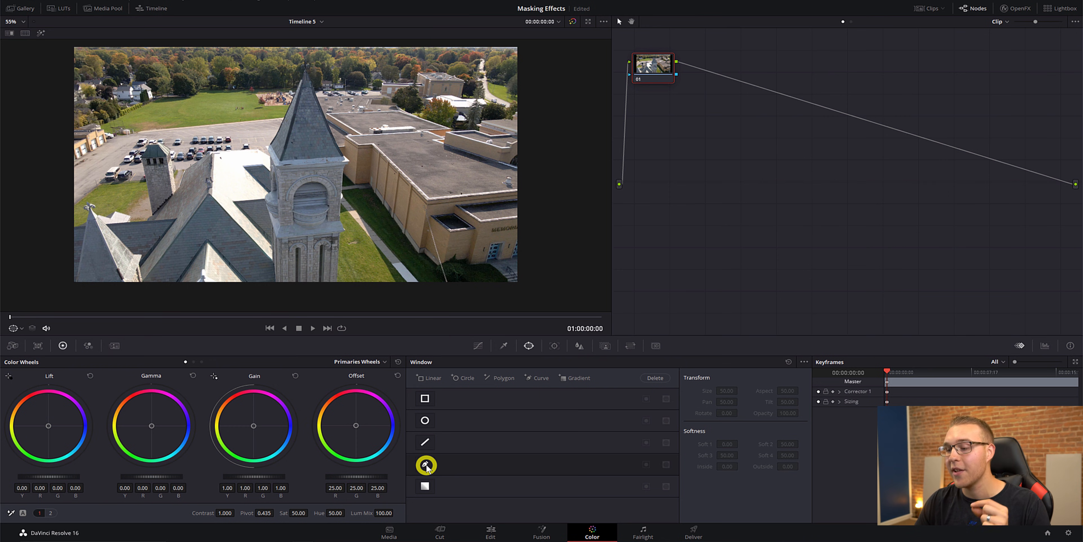
pyautogui.click(426, 466)
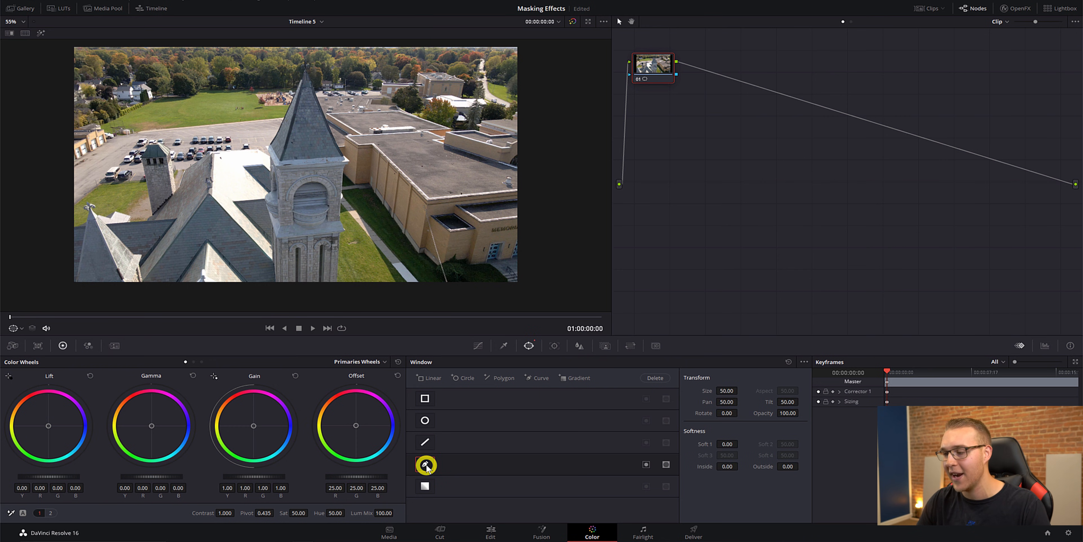
# Trace a closed curve window around the church tower's spire roof at the first frame, with Soft 1 at 0.18
pyautogui.scroll(5, 307, 133)
pyautogui.click(324, 96)
pyautogui.scroll(2, 289, 189)
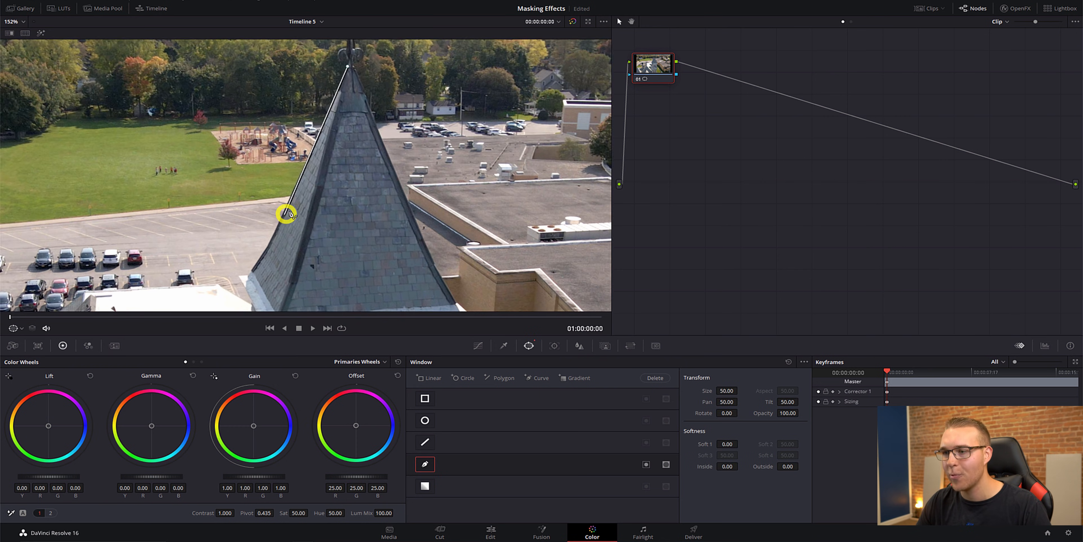
pyautogui.click(286, 216)
pyautogui.click(275, 241)
pyautogui.click(257, 267)
pyautogui.click(279, 264)
pyautogui.click(459, 251)
pyautogui.click(435, 213)
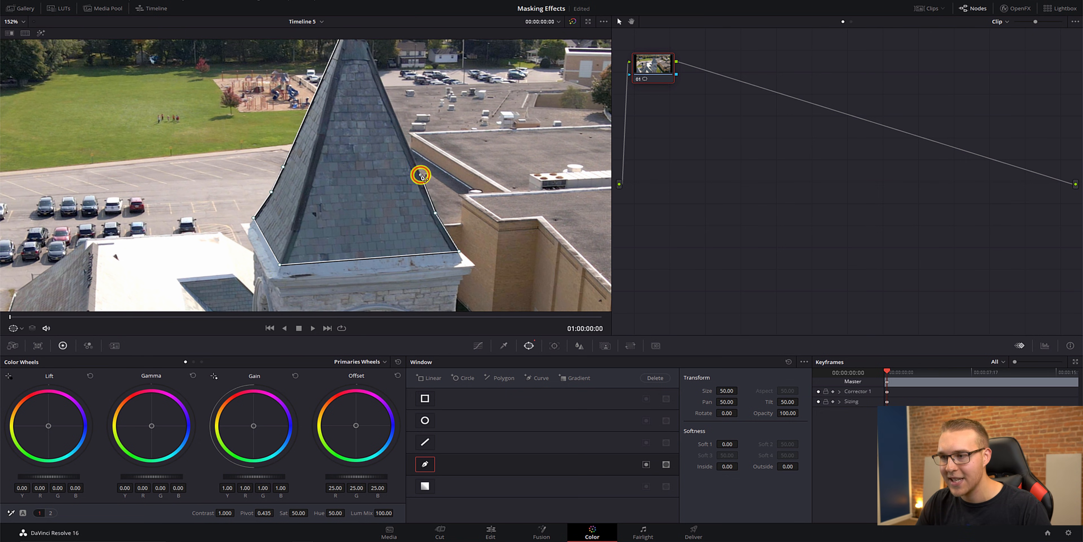
pyautogui.scroll(3, 421, 175)
pyautogui.click(378, 87)
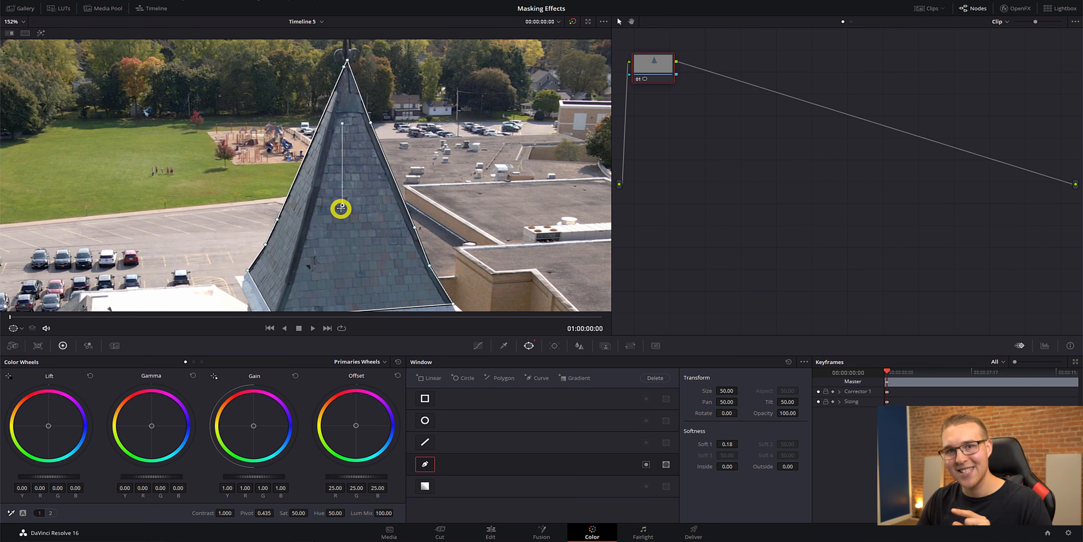
# Track the spire window forward through the clip with pan, tilt, zoom, rotate and perspective 3D enabled
pyautogui.click(554, 346)
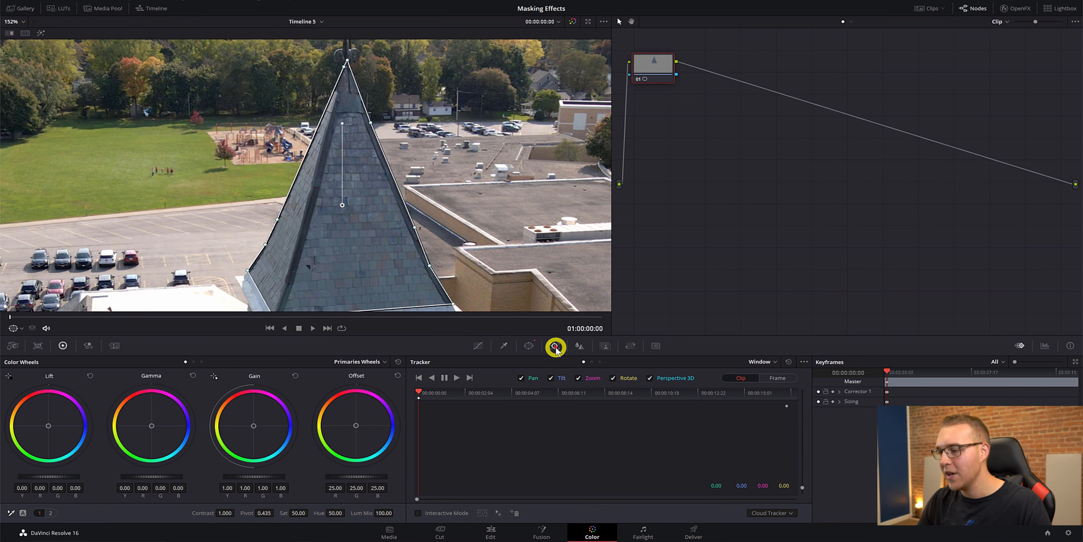
pyautogui.click(457, 379)
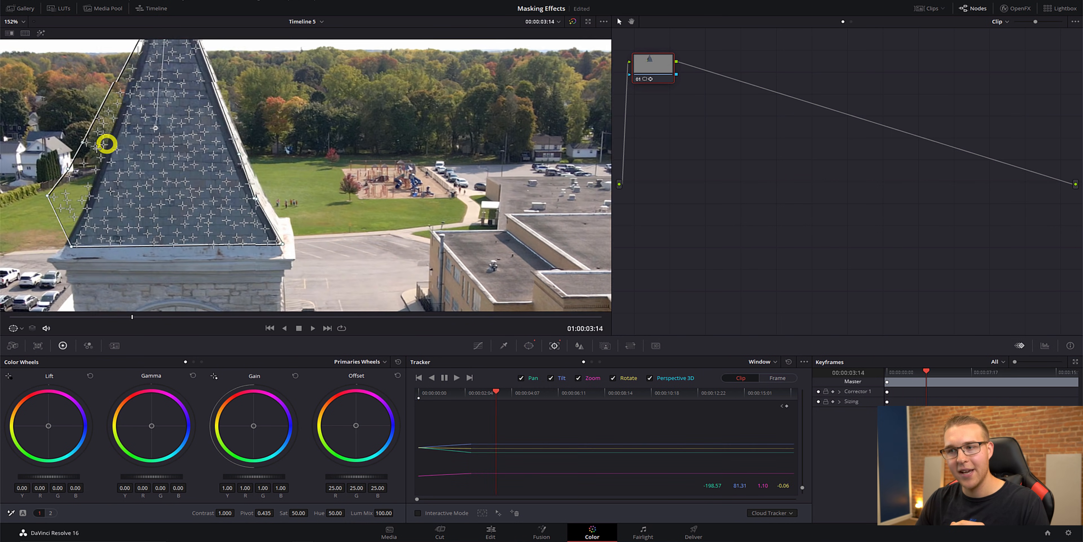
pyautogui.scroll(-5, 123, 175)
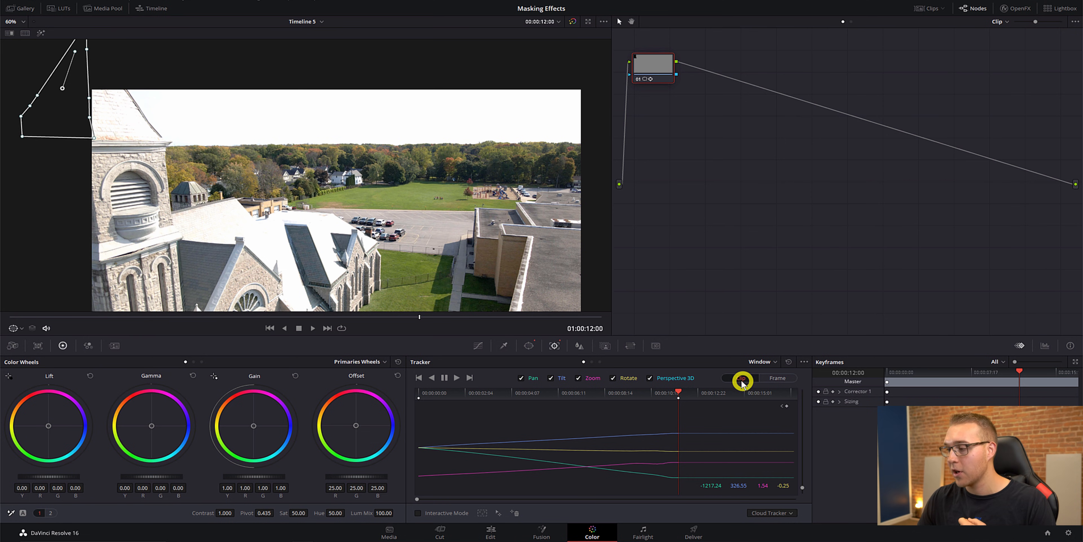
# Switch the tracker to Frame mode and reshape the window's points at 01:00:12:00 to match the spire's visible sloping edge
pyautogui.click(775, 378)
pyautogui.moveTo(87, 114); pyautogui.dragTo(151, 123)
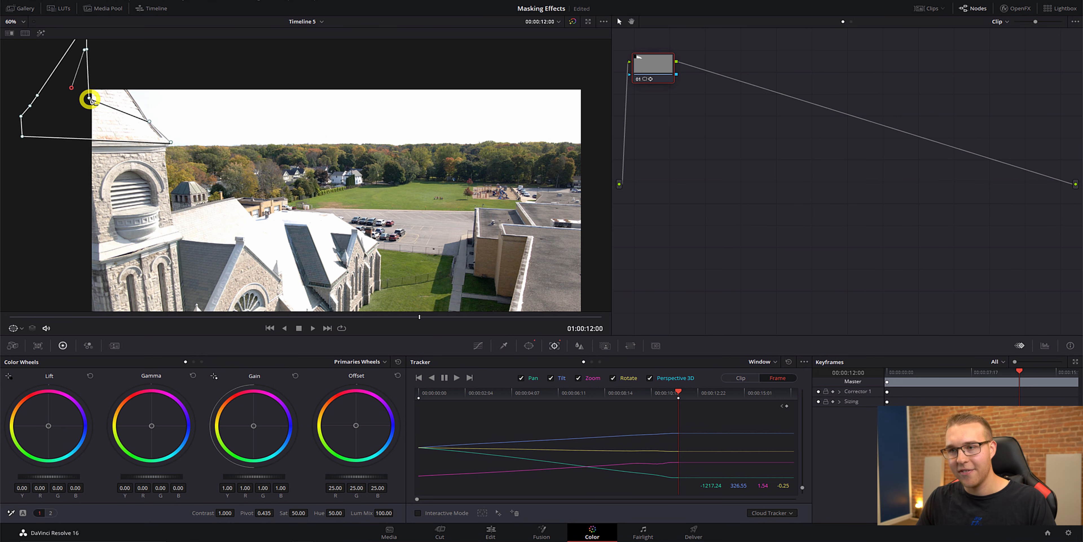
pyautogui.moveTo(89, 98); pyautogui.dragTo(168, 75)
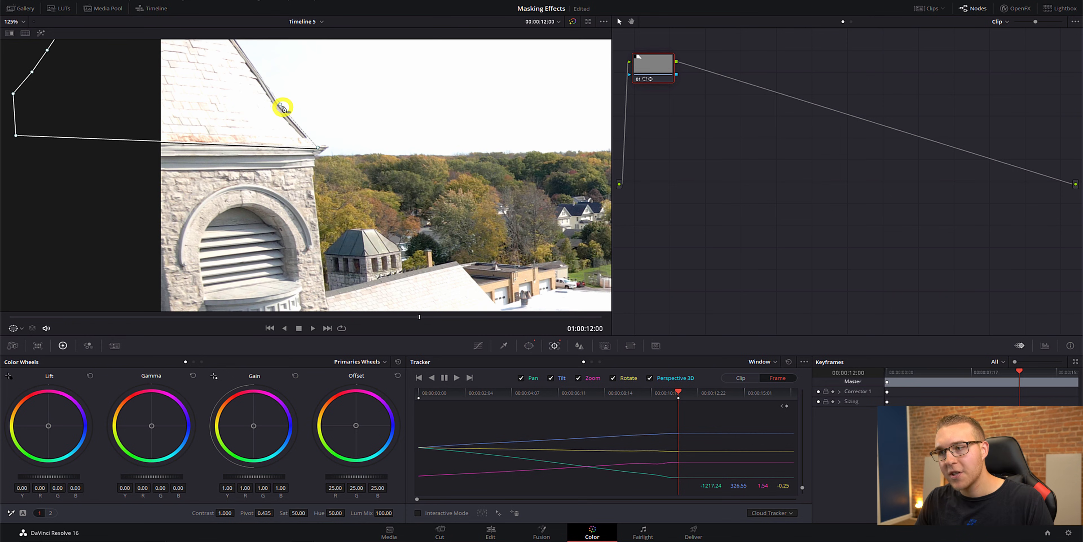
pyautogui.moveTo(281, 106); pyautogui.dragTo(279, 106)
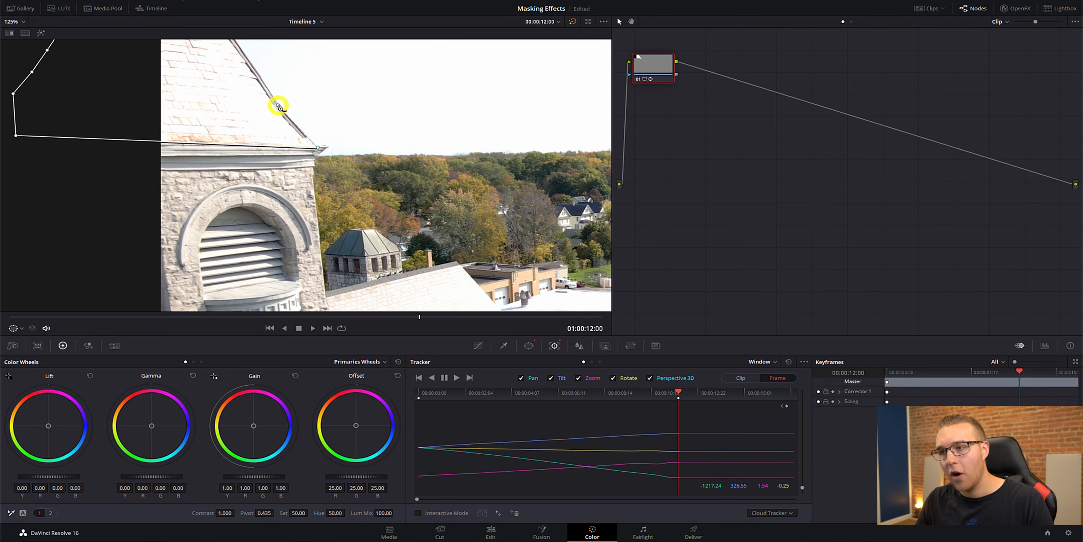
pyautogui.moveTo(318, 148); pyautogui.dragTo(316, 148)
pyautogui.moveTo(311, 82); pyautogui.dragTo(342, 165)
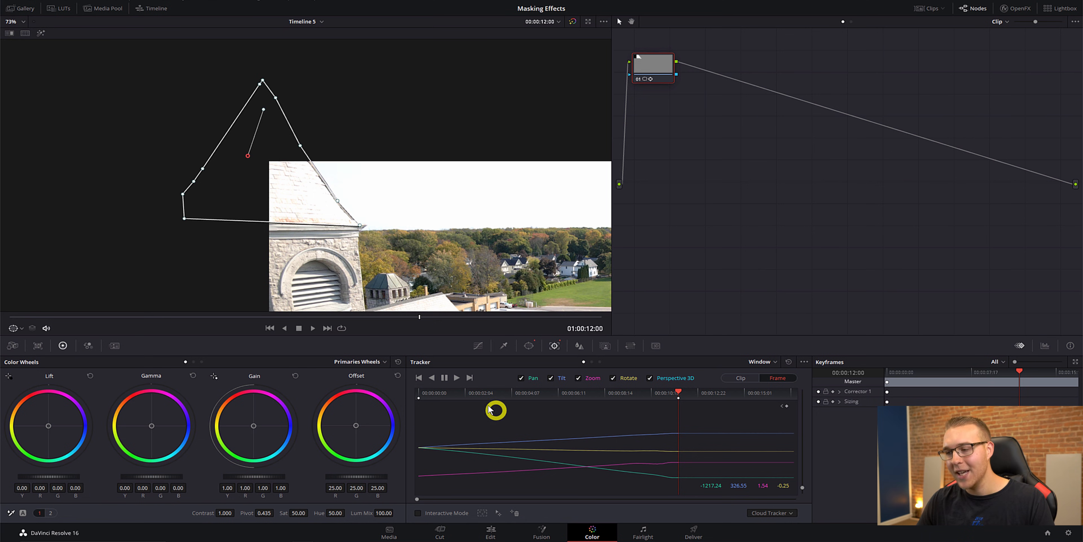
# Track the window onward from 01:00:12:00, and move it completely outside the picture at 01:00:15:05
pyautogui.click(456, 378)
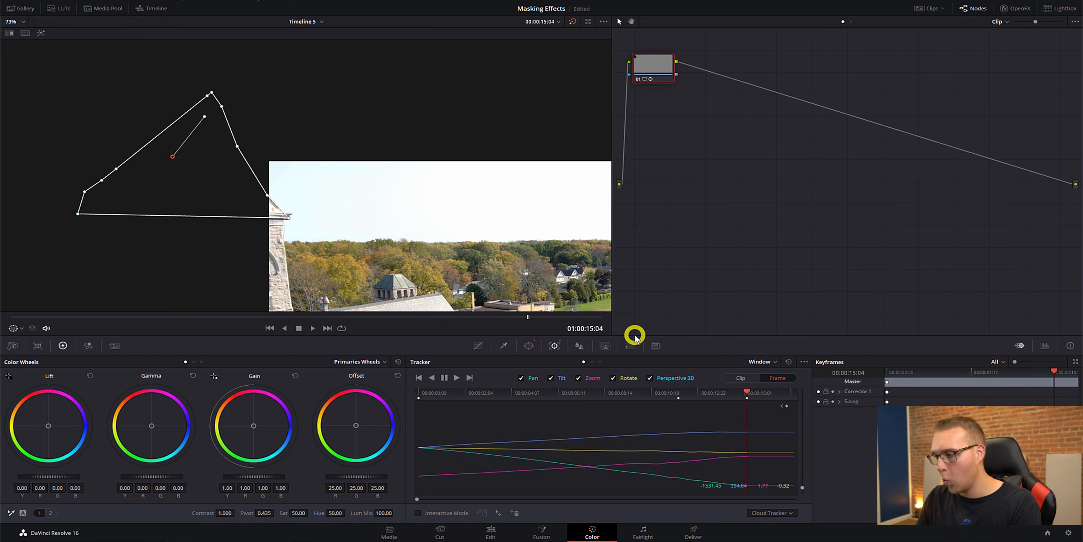
pyautogui.press('Right')
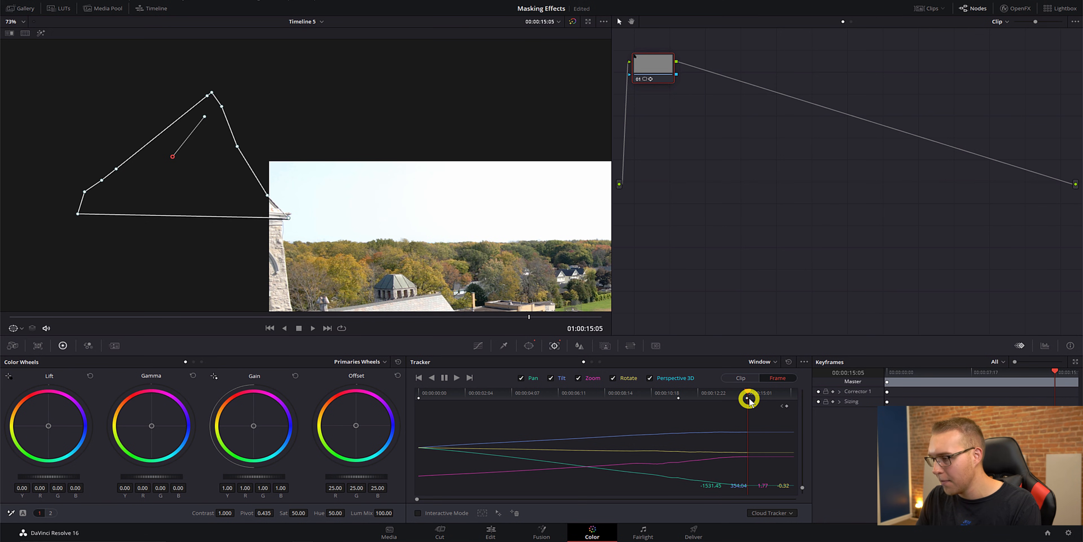
pyautogui.moveTo(237, 196); pyautogui.dragTo(196, 191)
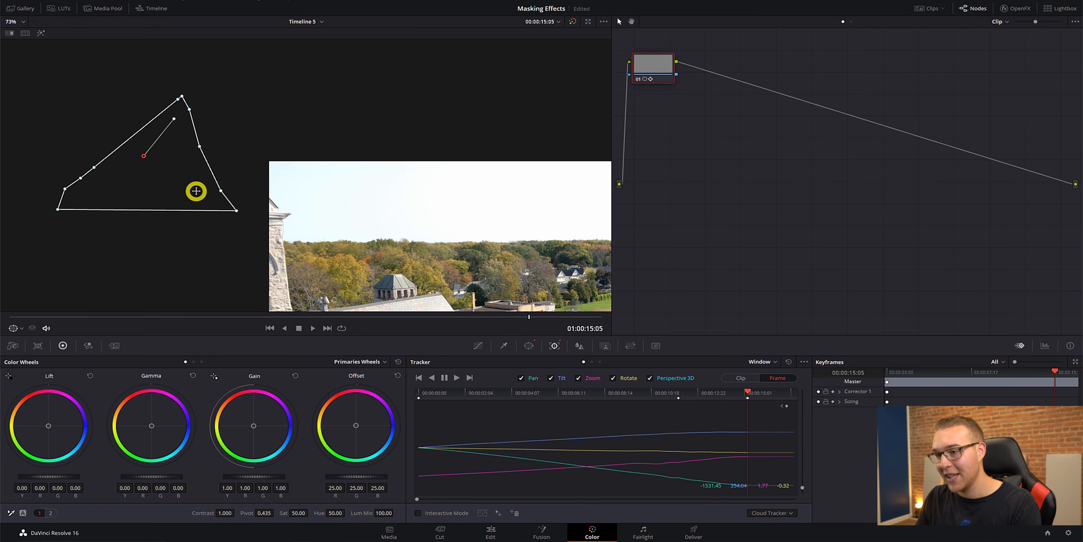
pyautogui.press('Left')
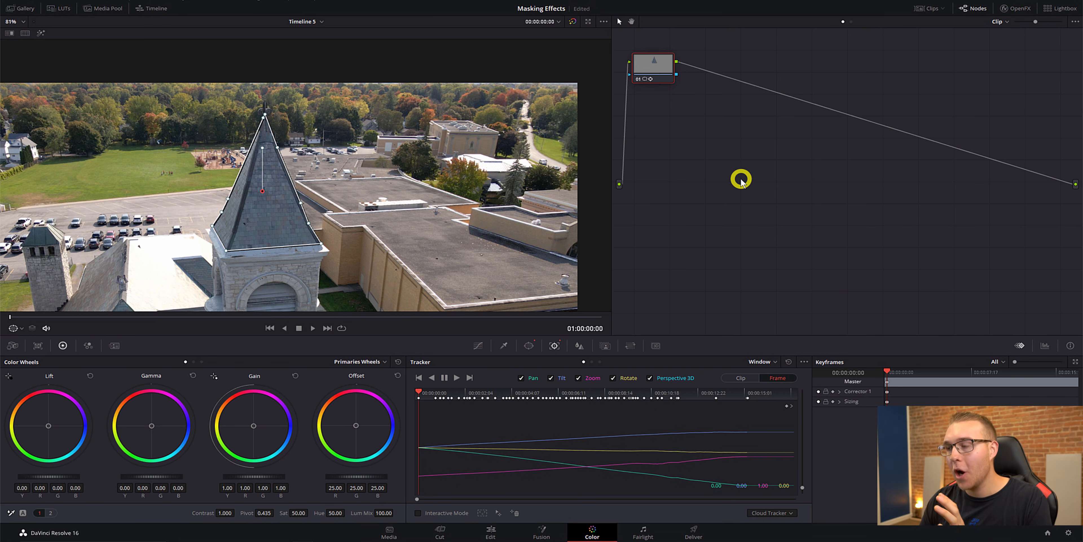
# Add an alpha output to the node graph, connect node 01's mask output to it, and preview the spire overlapping the letterbox bar
pyautogui.rightClick(836, 186)
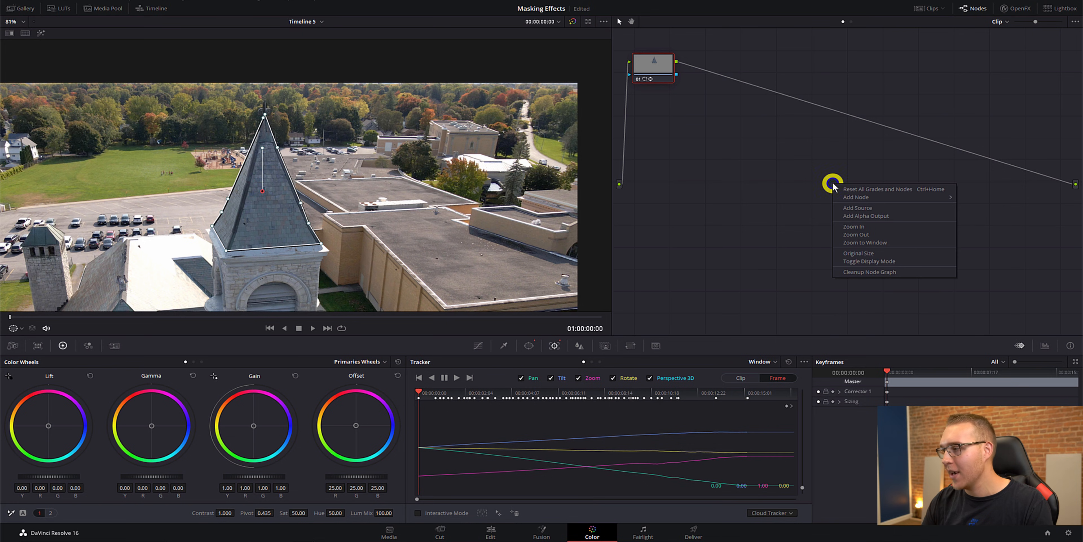
pyautogui.click(853, 215)
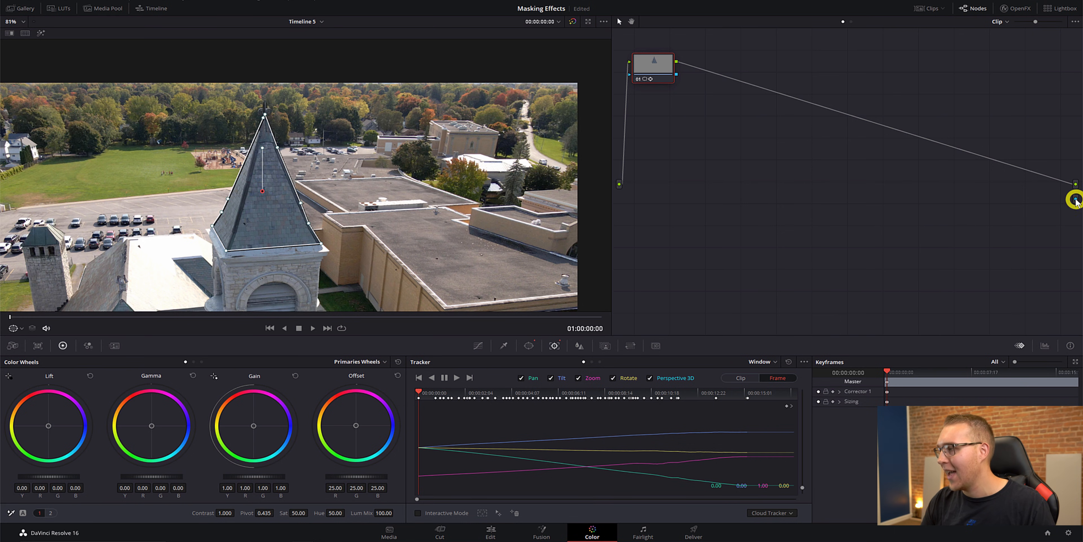
pyautogui.moveTo(1076, 198); pyautogui.dragTo(676, 74)
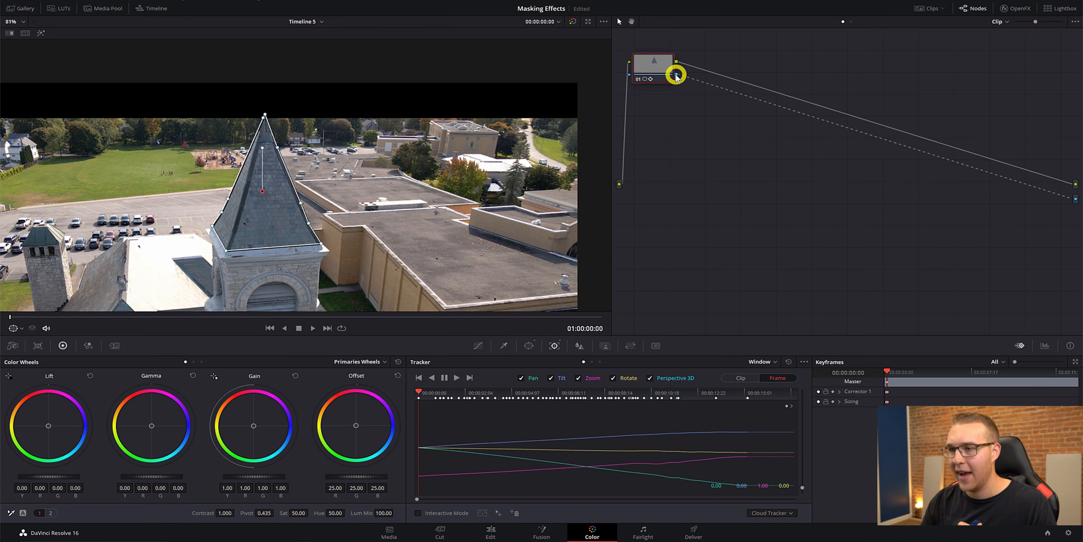
pyautogui.press('space')
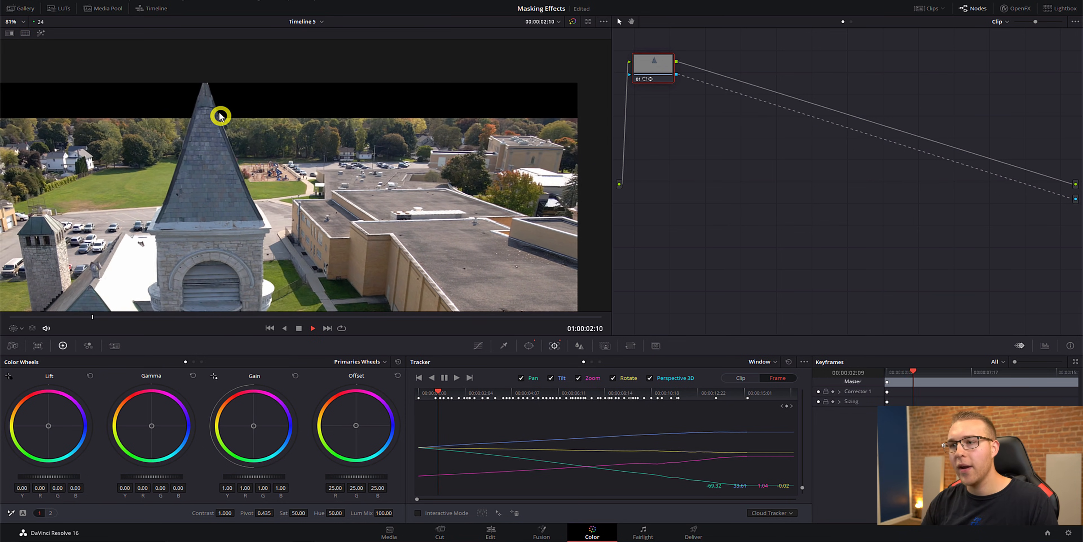
pyautogui.scroll(-3, 244, 130)
pyautogui.scroll(-2, 247, 160)
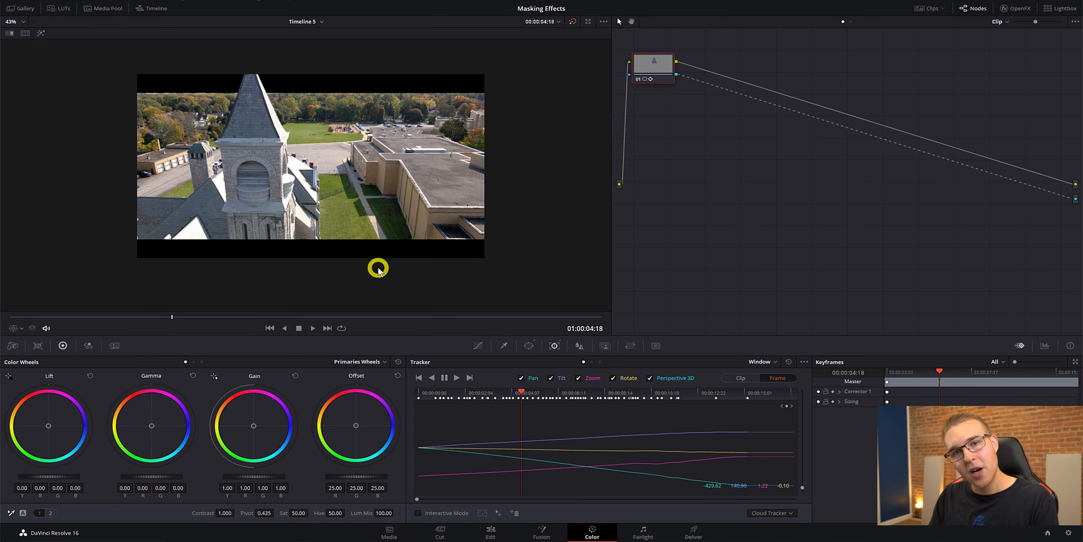
# Add a second curve window to the church clip's node at 01:00:04:18
pyautogui.click(531, 346)
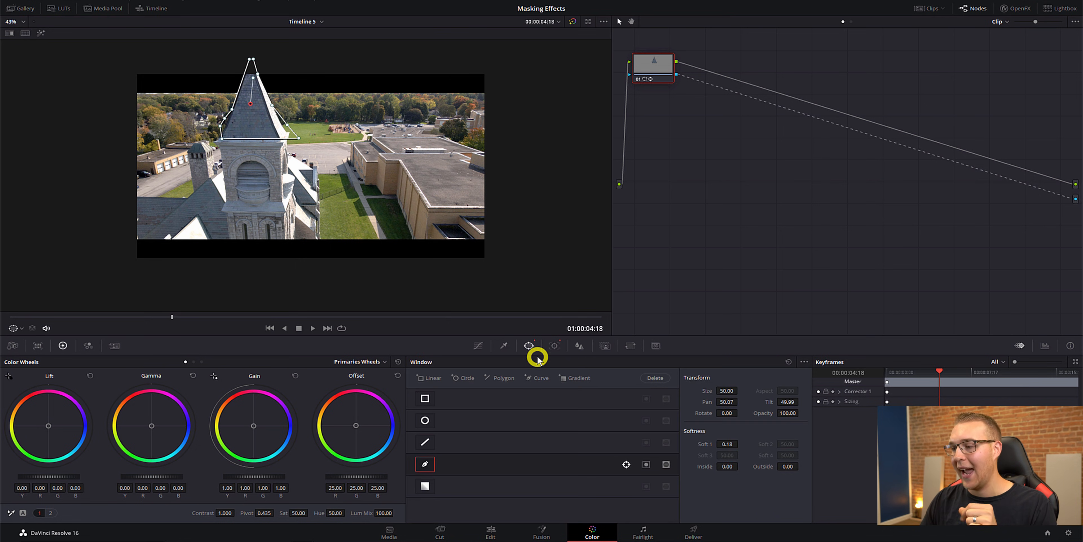
pyautogui.click(538, 380)
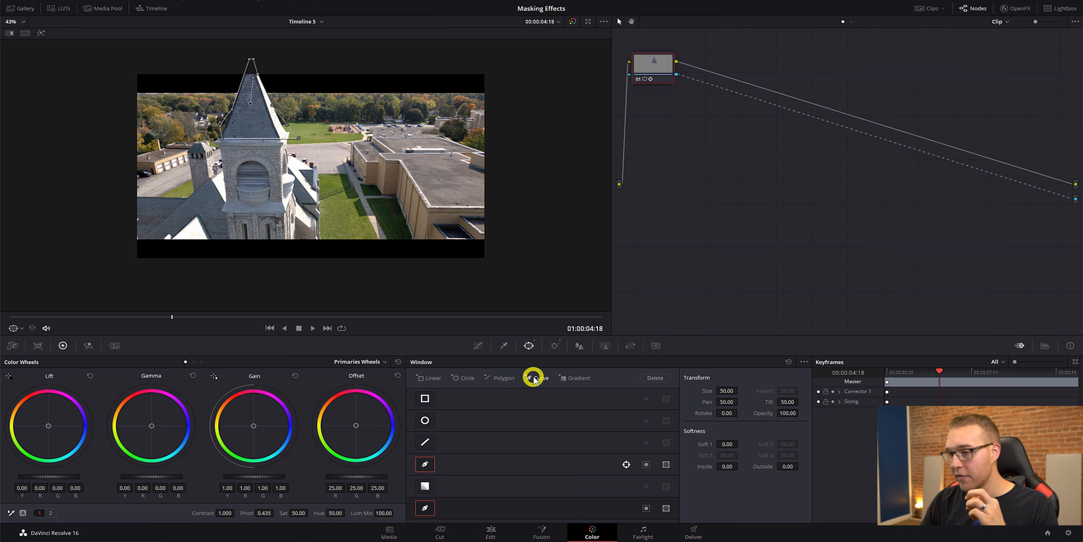